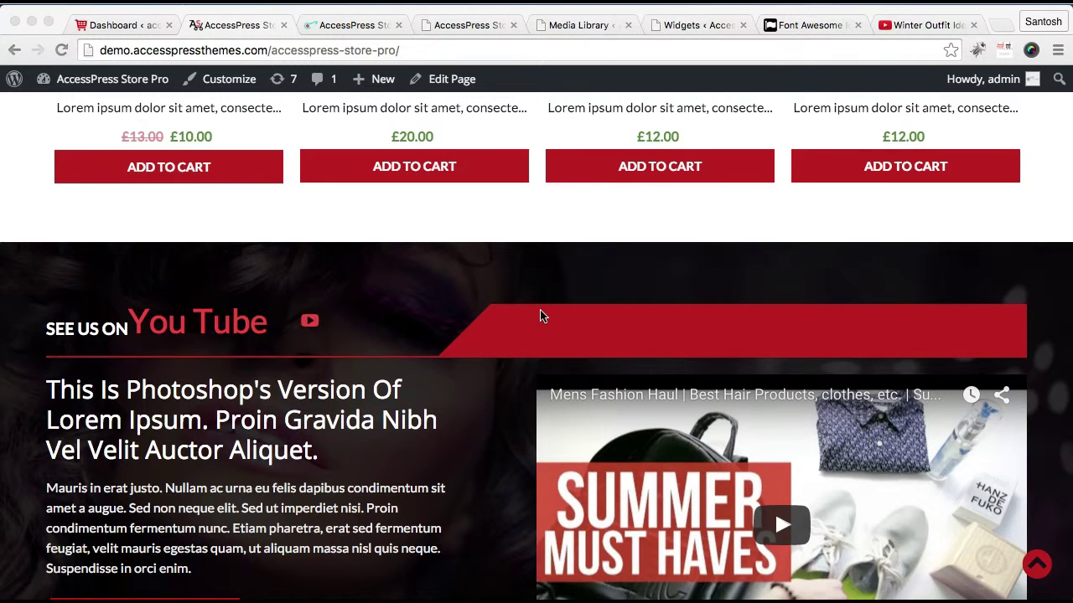
Go from the site to the admin dashboard's Appearance > Widgets page
{"action": "scroll", "coordinate": [586, 265], "scroll_direction": "up", "scroll_amount": 10}
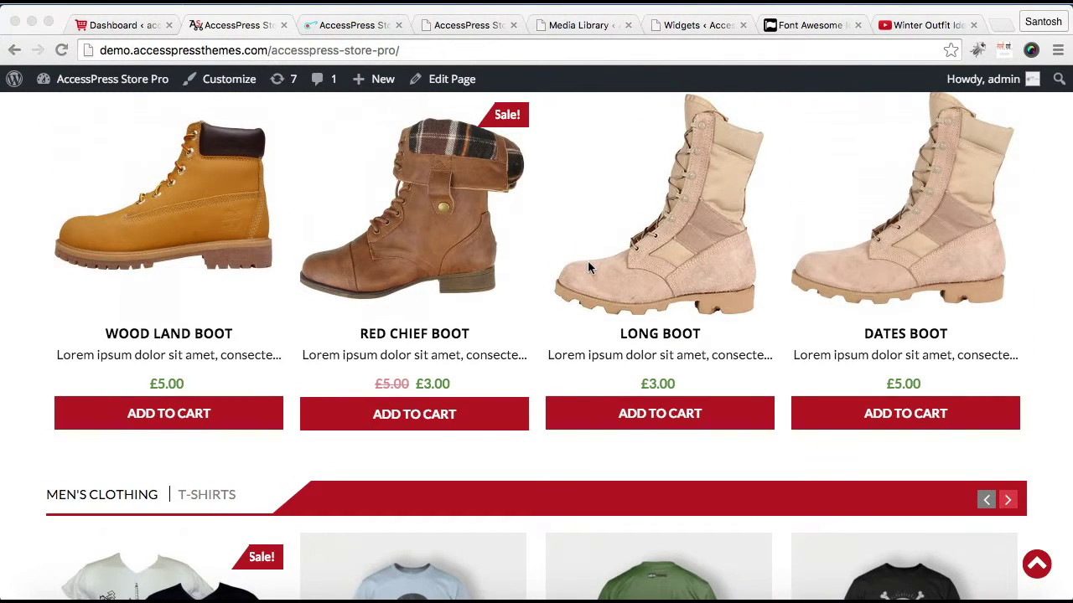
{"action": "scroll", "coordinate": [588, 265], "scroll_direction": "down", "scroll_amount": 10}
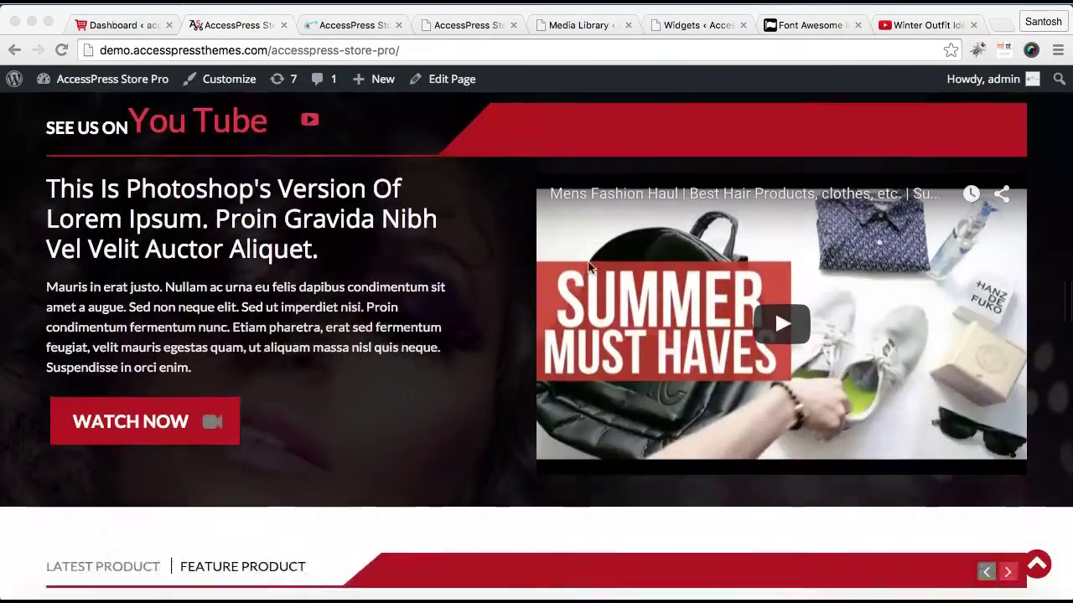
{"action": "scroll", "coordinate": [589, 267], "scroll_direction": "up", "scroll_amount": 5}
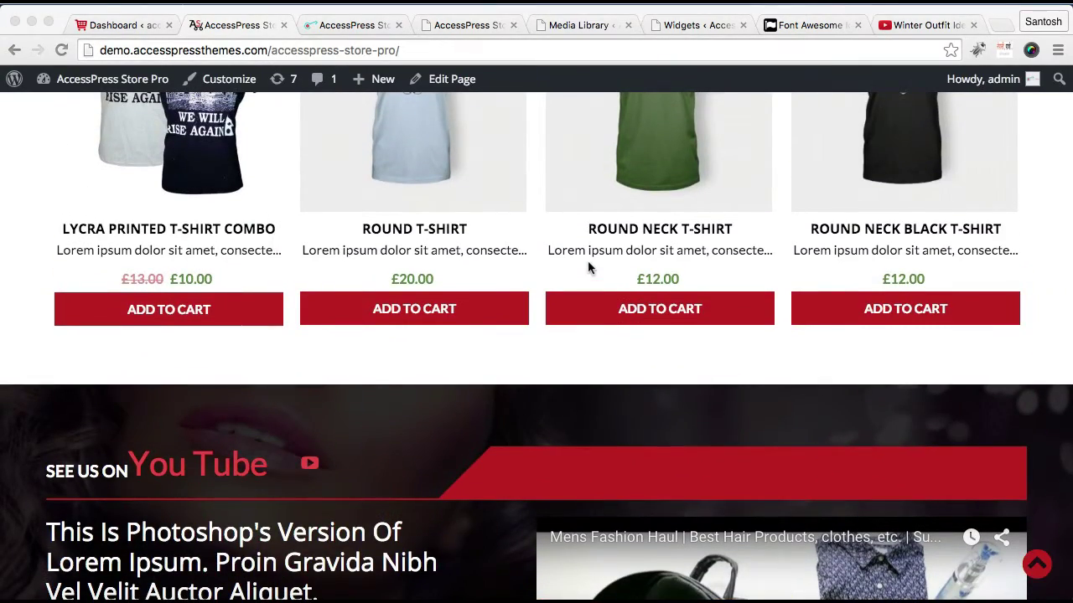
{"action": "scroll", "coordinate": [565, 356], "scroll_direction": "down", "scroll_amount": 5}
{"action": "scroll", "coordinate": [564, 356], "scroll_direction": "up", "scroll_amount": 2}
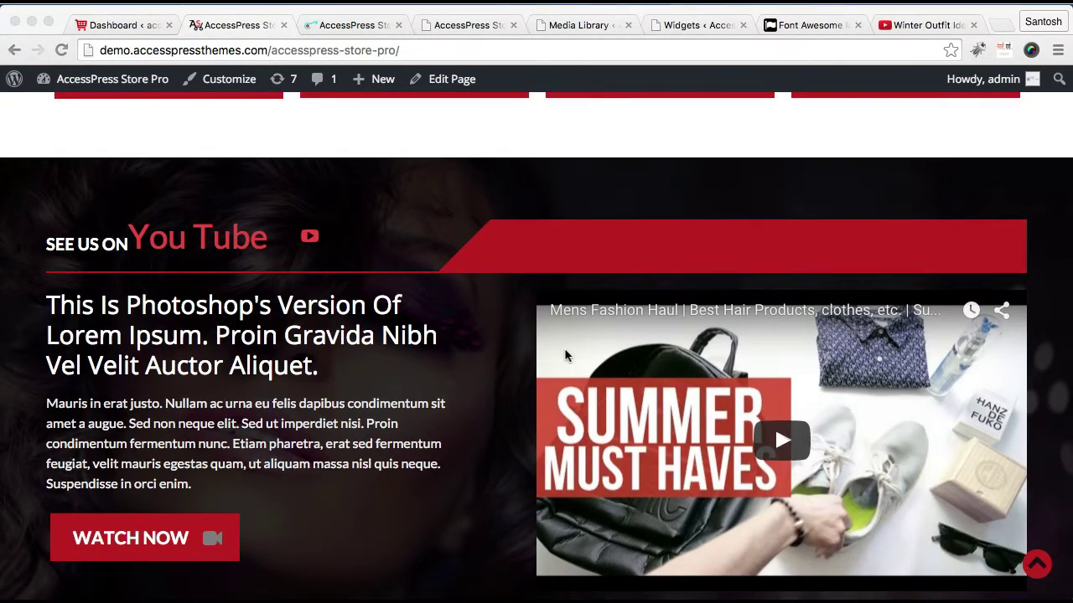
{"action": "scroll", "coordinate": [565, 356], "scroll_direction": "up", "scroll_amount": 15}
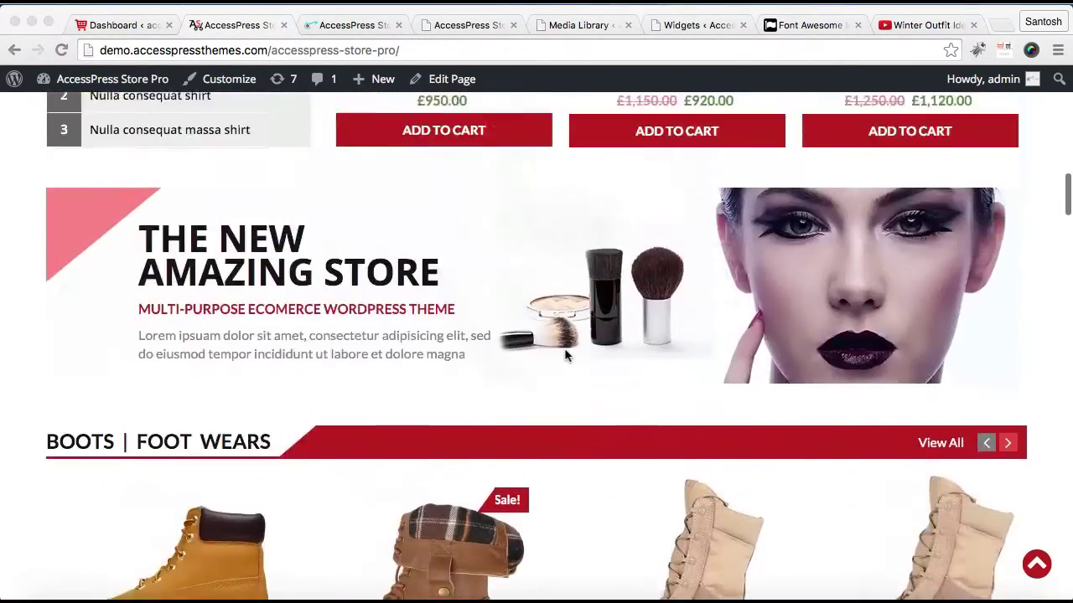
{"action": "scroll", "coordinate": [565, 356], "scroll_direction": "up", "scroll_amount": 15}
{"action": "scroll", "coordinate": [565, 357], "scroll_direction": "down", "scroll_amount": 4}
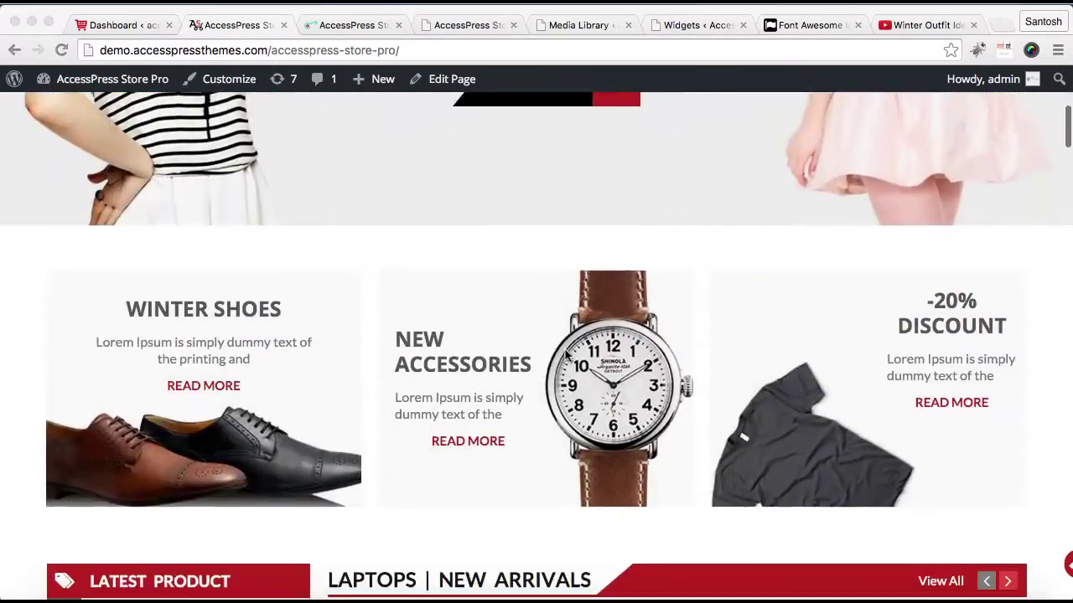
{"action": "scroll", "coordinate": [565, 356], "scroll_direction": "down", "scroll_amount": 20}
{"action": "scroll", "coordinate": [565, 355], "scroll_direction": "up", "scroll_amount": 6}
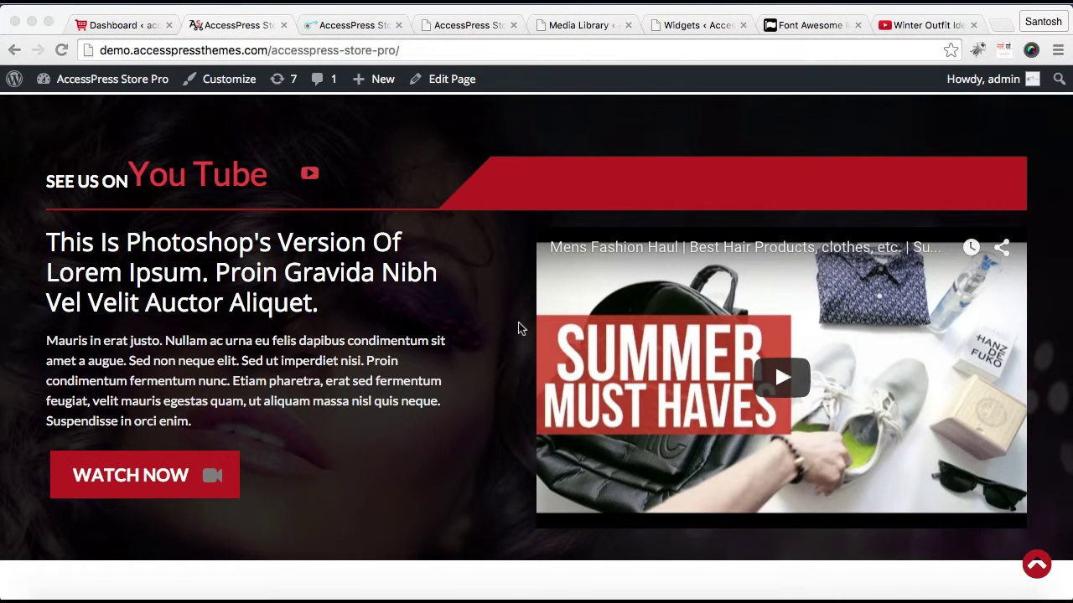
{"action": "left_click", "coordinate": [128, 25]}
{"action": "mouse_move", "coordinate": [86, 459]}
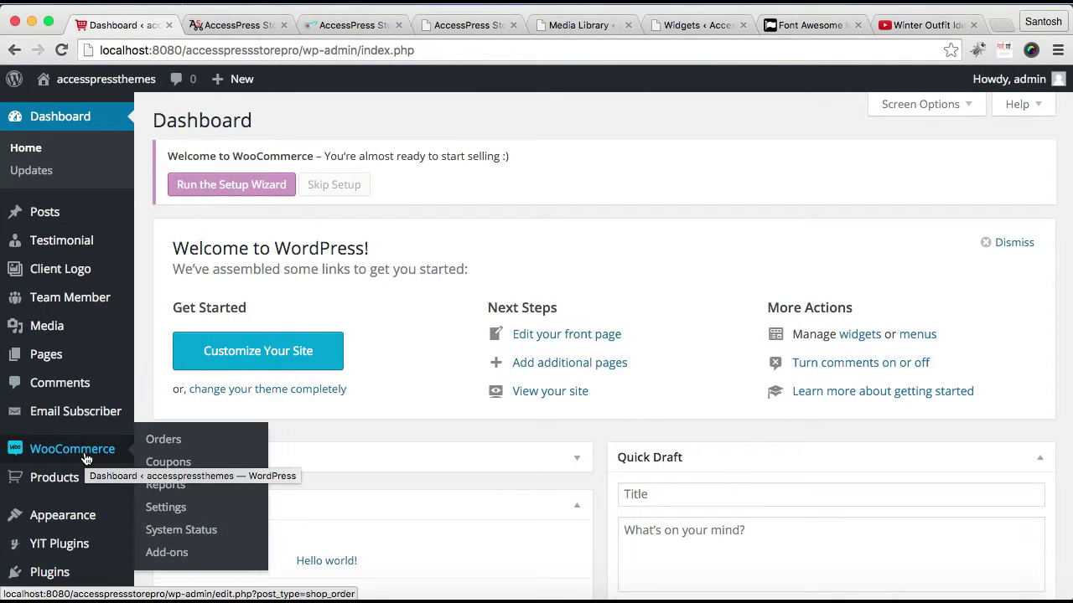
{"action": "mouse_move", "coordinate": [79, 520]}
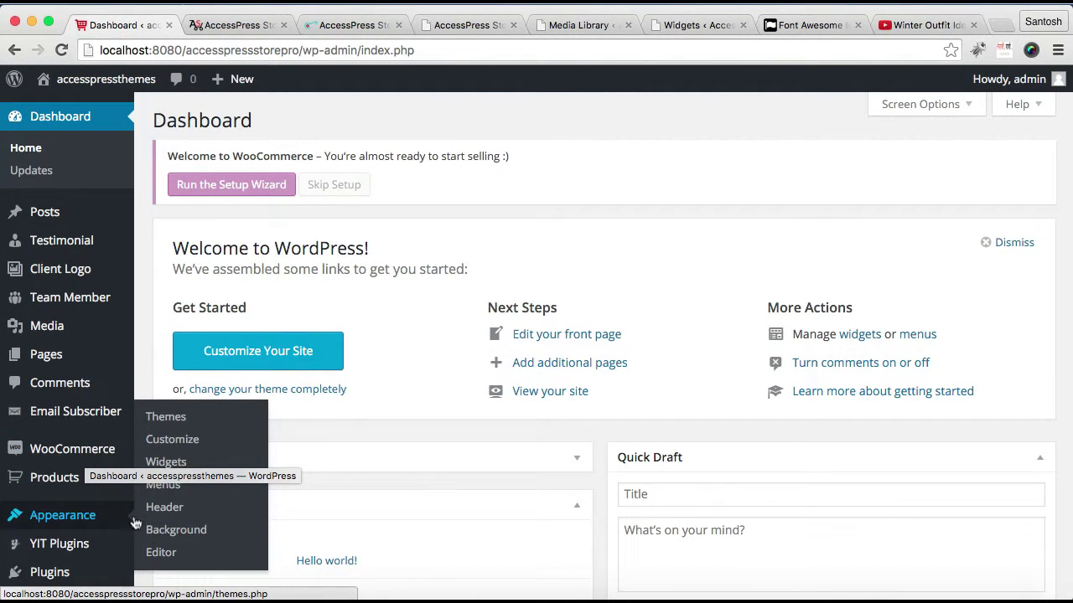
{"action": "left_click", "coordinate": [172, 464]}
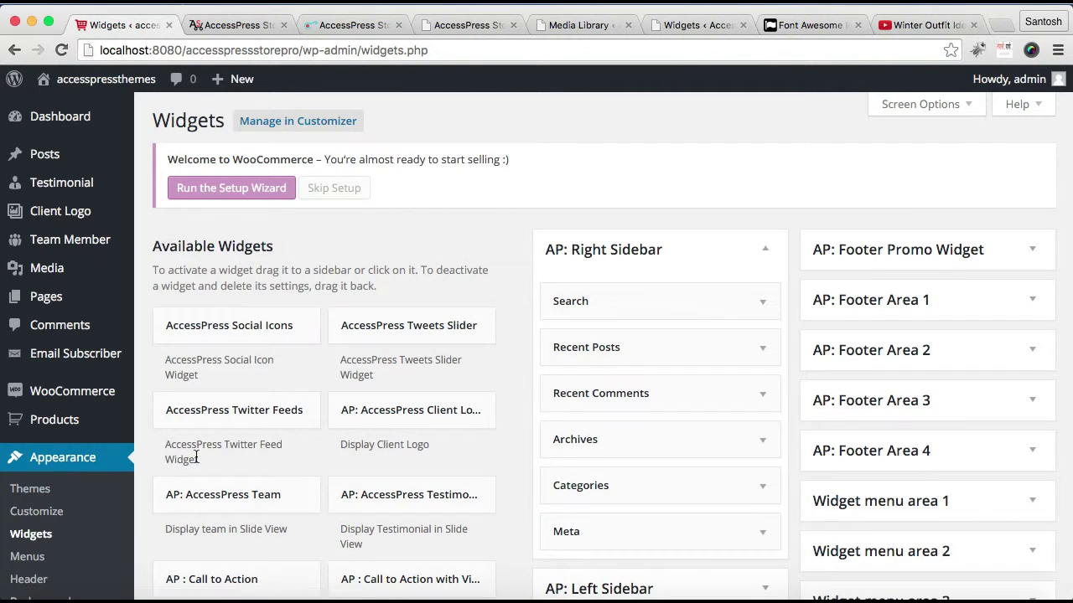
Open the area chooser for the 'AP : Call to Action with Video' widget
{"action": "scroll", "coordinate": [677, 515], "scroll_direction": "down", "scroll_amount": 10}
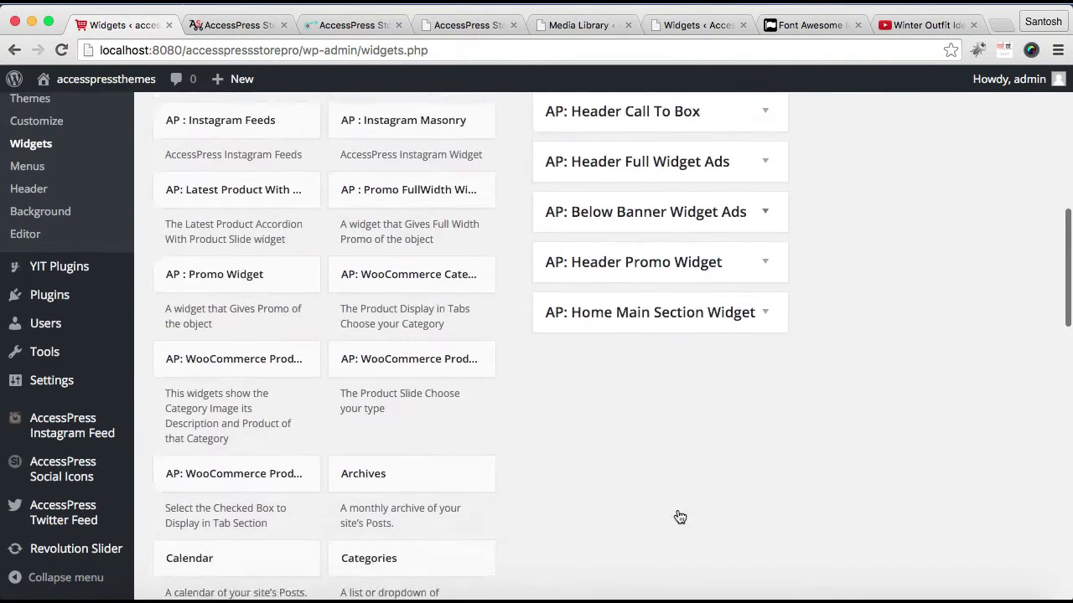
{"action": "scroll", "coordinate": [678, 510], "scroll_direction": "up", "scroll_amount": 5}
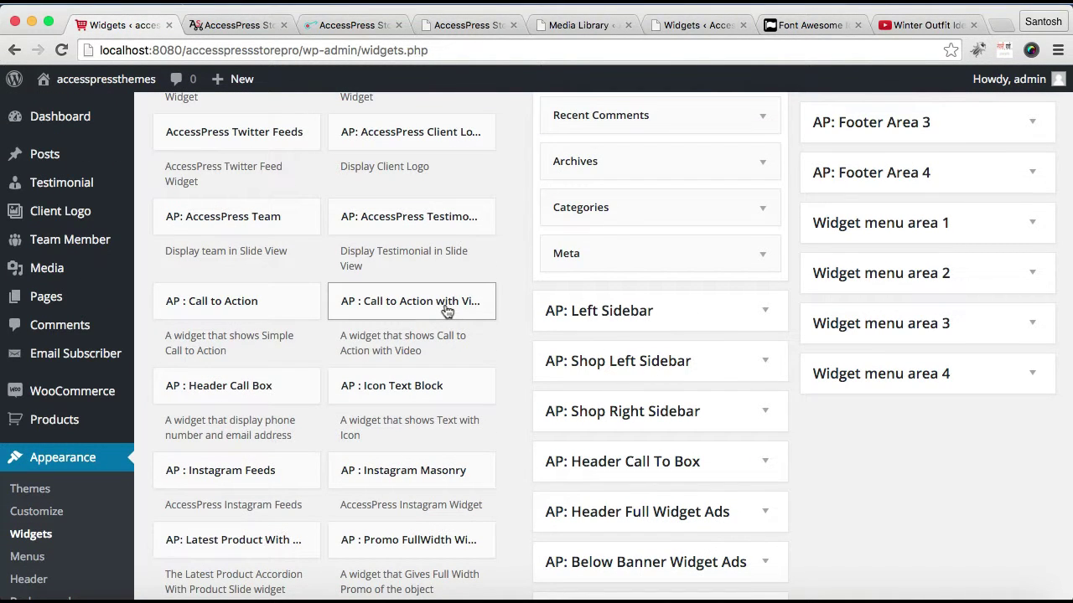
{"action": "scroll", "coordinate": [670, 467], "scroll_direction": "down", "scroll_amount": 3}
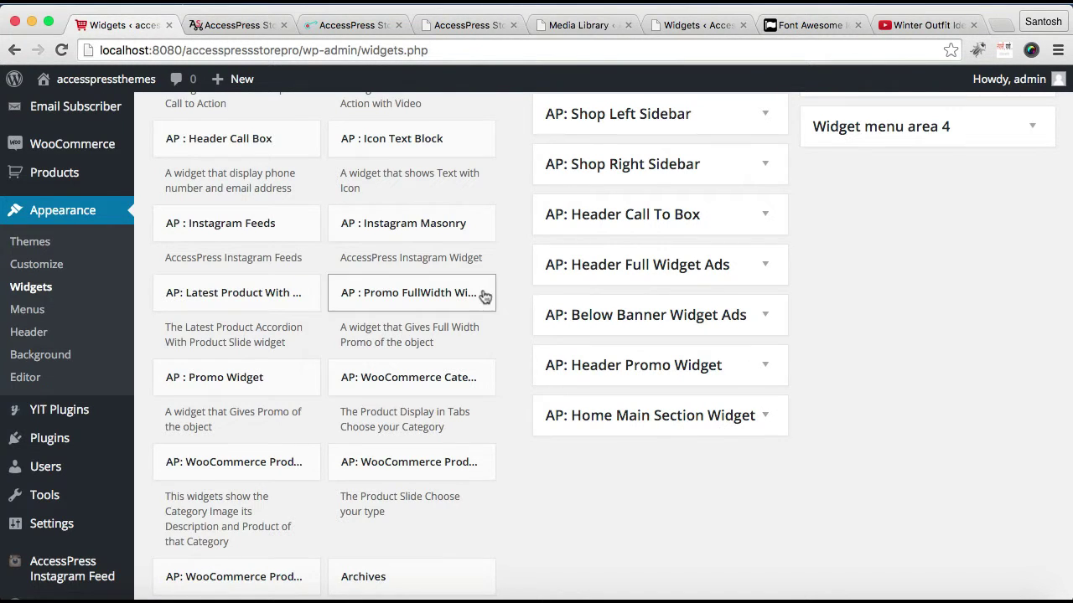
{"action": "scroll", "coordinate": [481, 293], "scroll_direction": "up", "scroll_amount": 3}
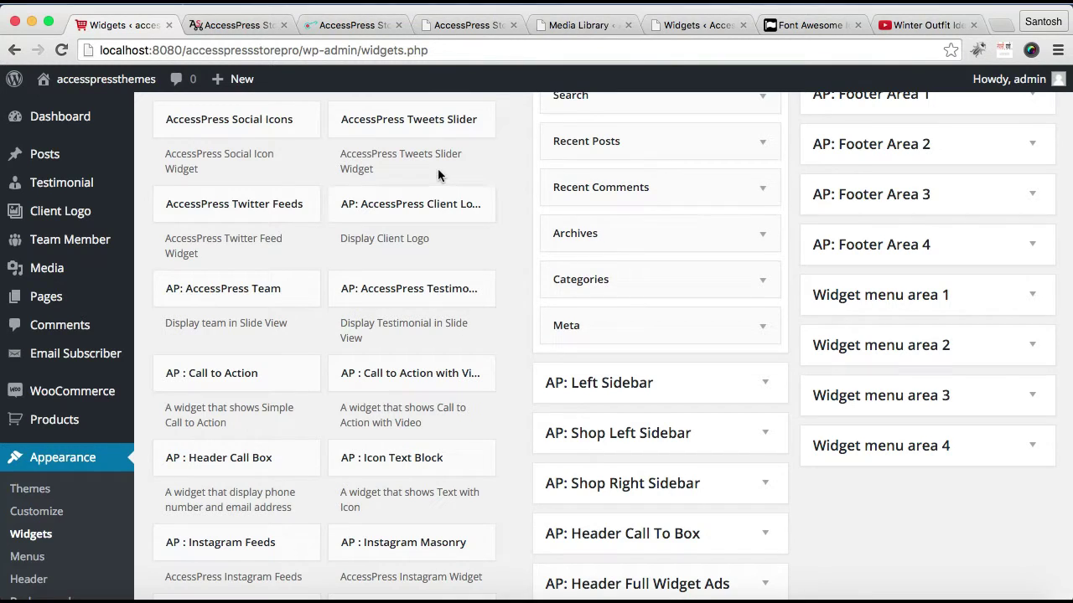
{"action": "left_click", "coordinate": [400, 377]}
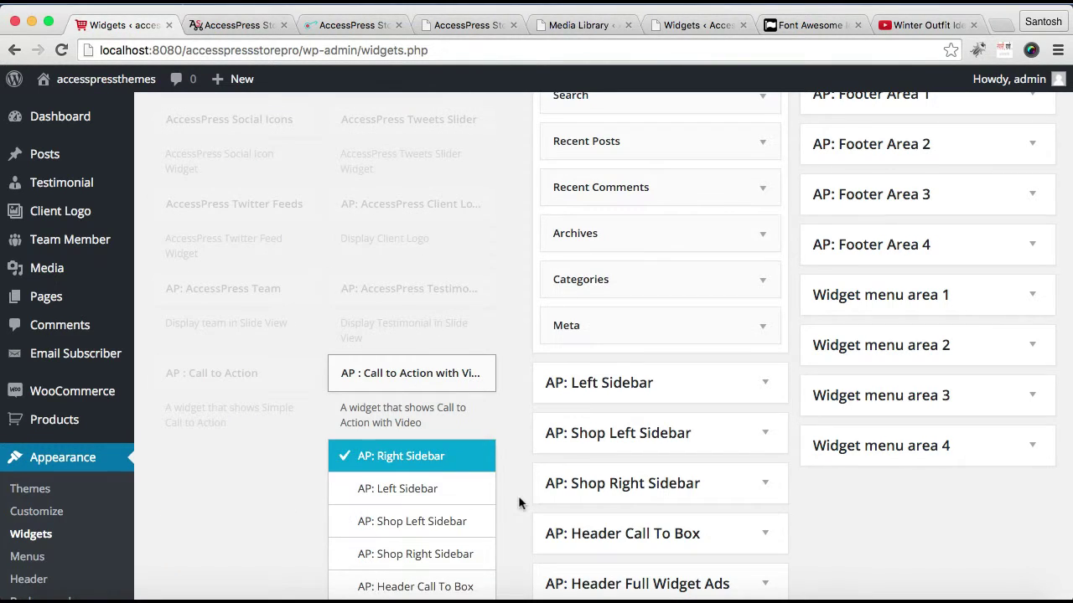
Add the widget to the 'AP: Home Main Section Widget' area
{"action": "scroll", "coordinate": [519, 503], "scroll_direction": "down", "scroll_amount": 3}
{"action": "scroll", "coordinate": [429, 432], "scroll_direction": "down", "scroll_amount": 3}
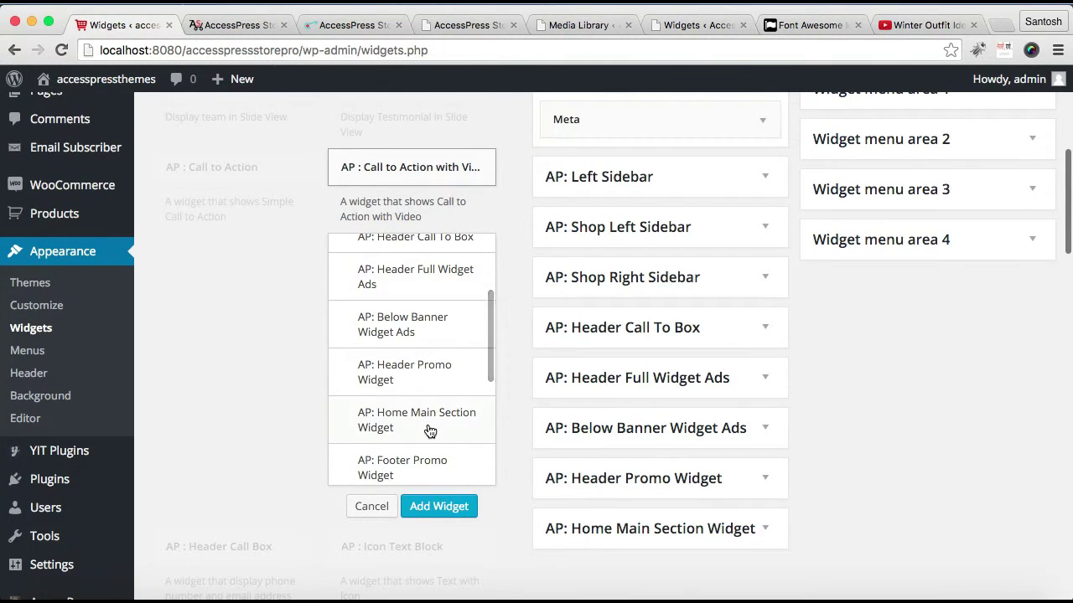
{"action": "left_click", "coordinate": [429, 431]}
{"action": "left_click", "coordinate": [452, 513]}
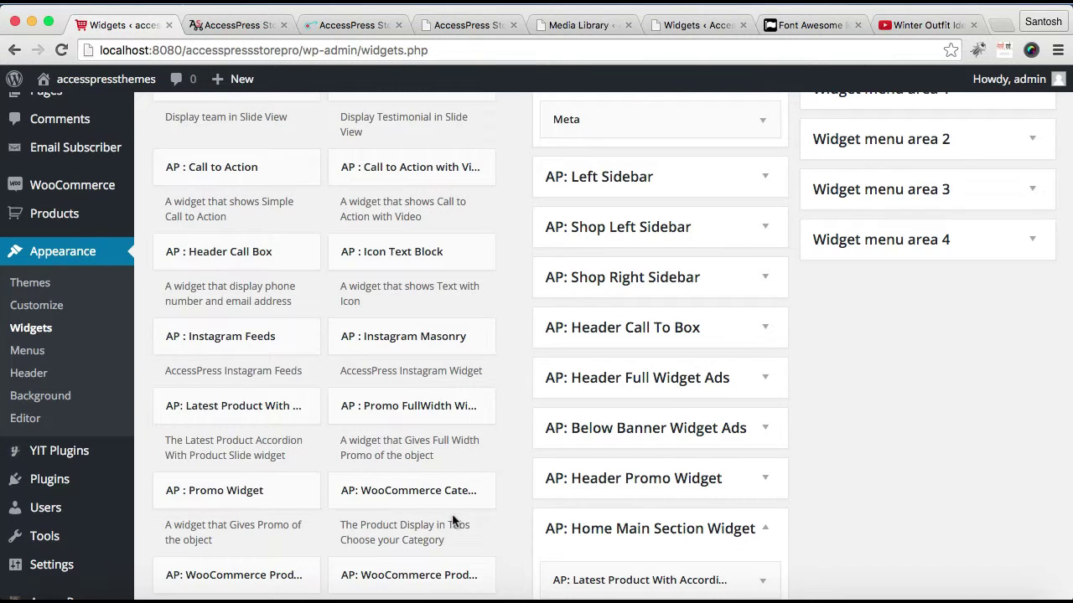
{"action": "scroll", "coordinate": [670, 501], "scroll_direction": "down", "scroll_amount": 5}
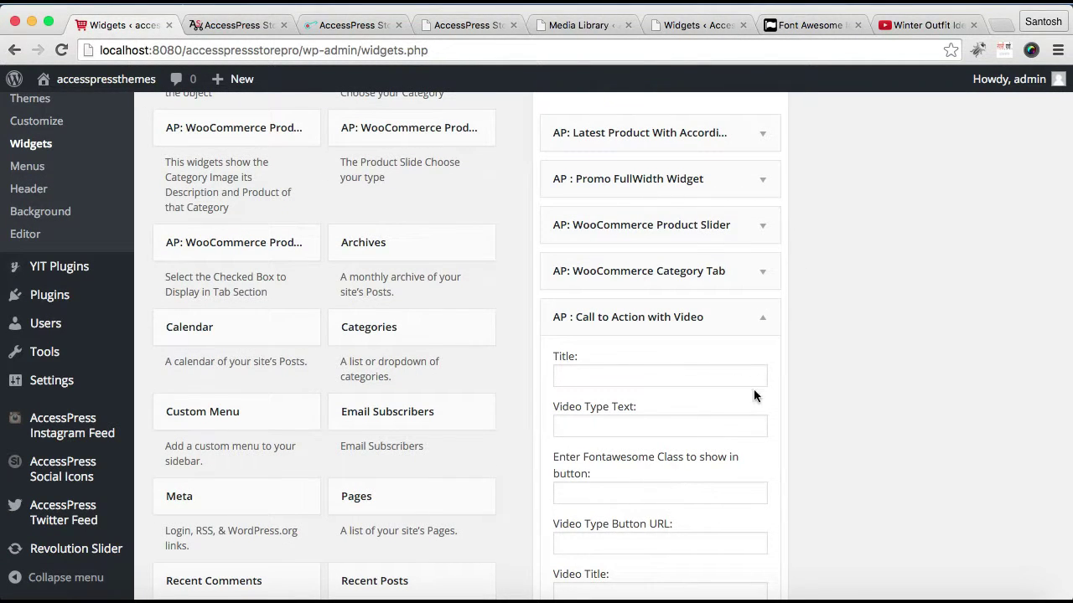
Enter the title 'See Us On' and Video Type Text 'Youtube'
{"action": "left_click", "coordinate": [664, 379]}
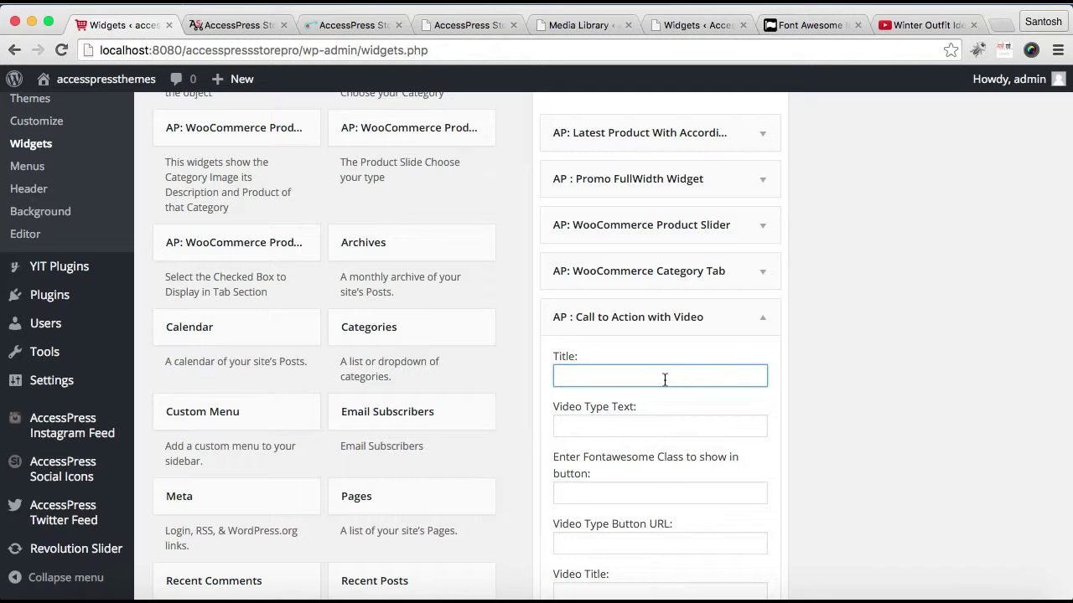
{"action": "type", "text": "See Us On"}
{"action": "left_click", "coordinate": [616, 433]}
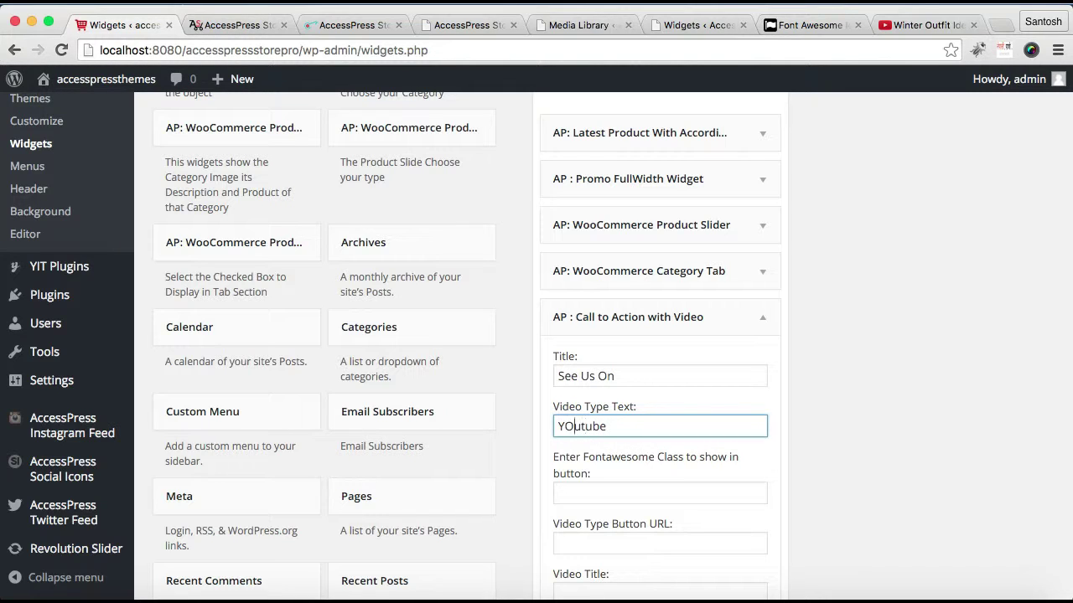
{"action": "key", "text": "BackSpace"}
{"action": "key", "text": "BackSpace"}
{"action": "key", "text": "BackSpace"}
{"action": "key", "text": "BackSpace"}
{"action": "key", "text": "BackSpace"}
{"action": "key", "text": "BackSpace"}
{"action": "type", "text": "outube"}
{"action": "scroll", "coordinate": [594, 493], "scroll_direction": "down", "scroll_amount": 1}
{"action": "scroll", "coordinate": [594, 493], "scroll_direction": "down", "scroll_amount": 3}
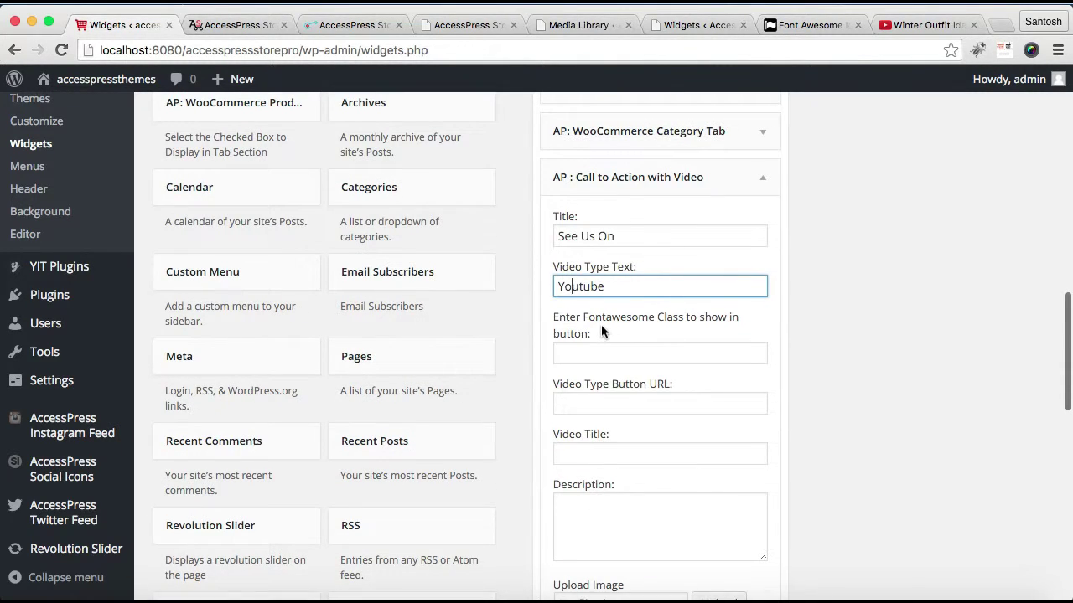
{"action": "left_click", "coordinate": [601, 356]}
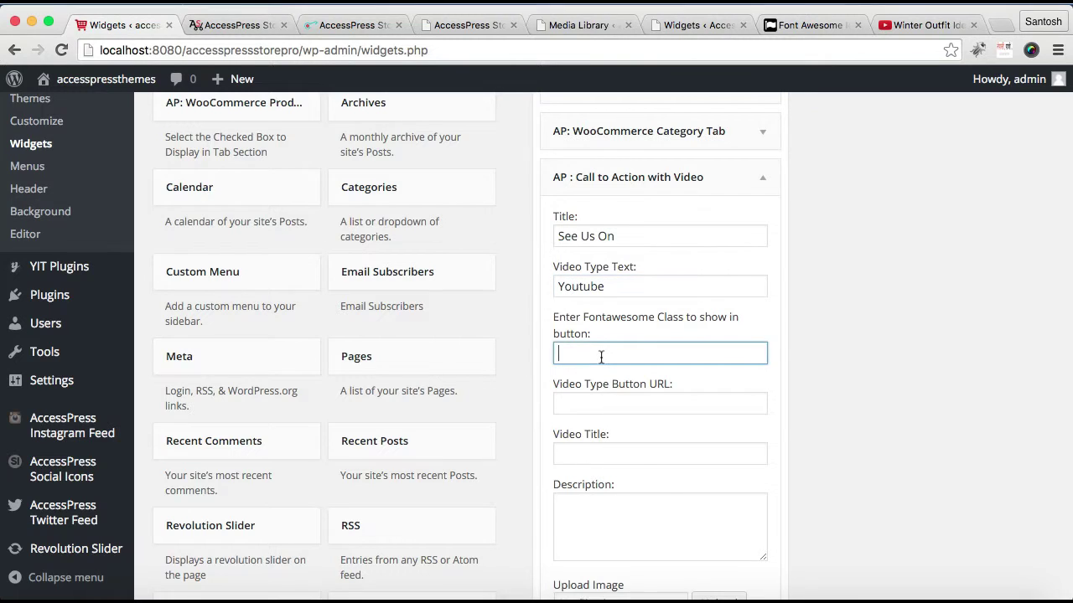
{"action": "left_click", "coordinate": [784, 25]}
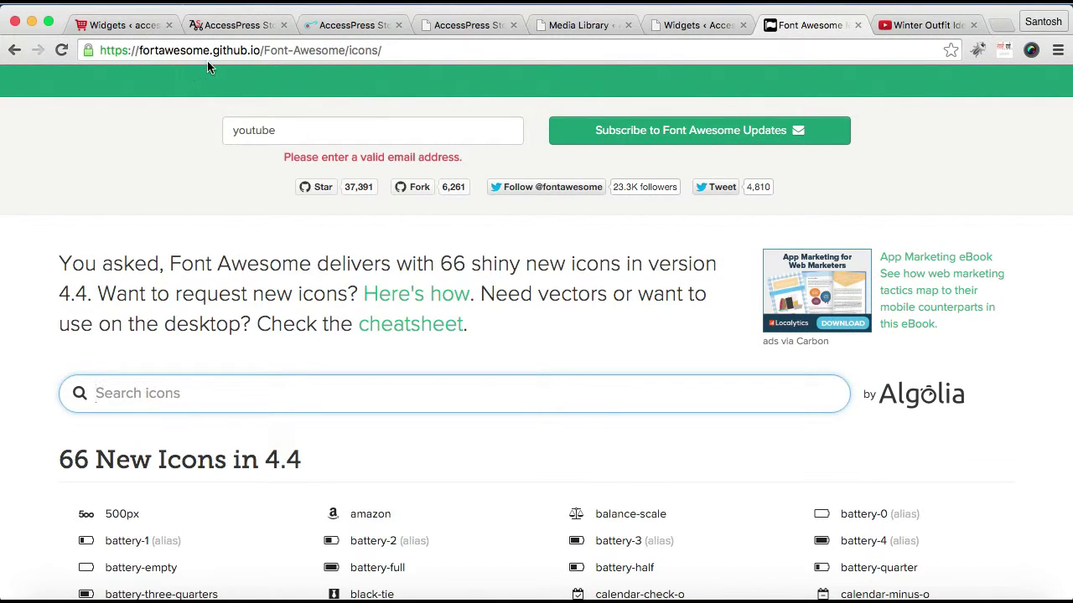
Search Font Awesome icons for 'youtube' and open the youtube-play icon page
{"action": "scroll", "coordinate": [401, 180], "scroll_direction": "up", "scroll_amount": 4}
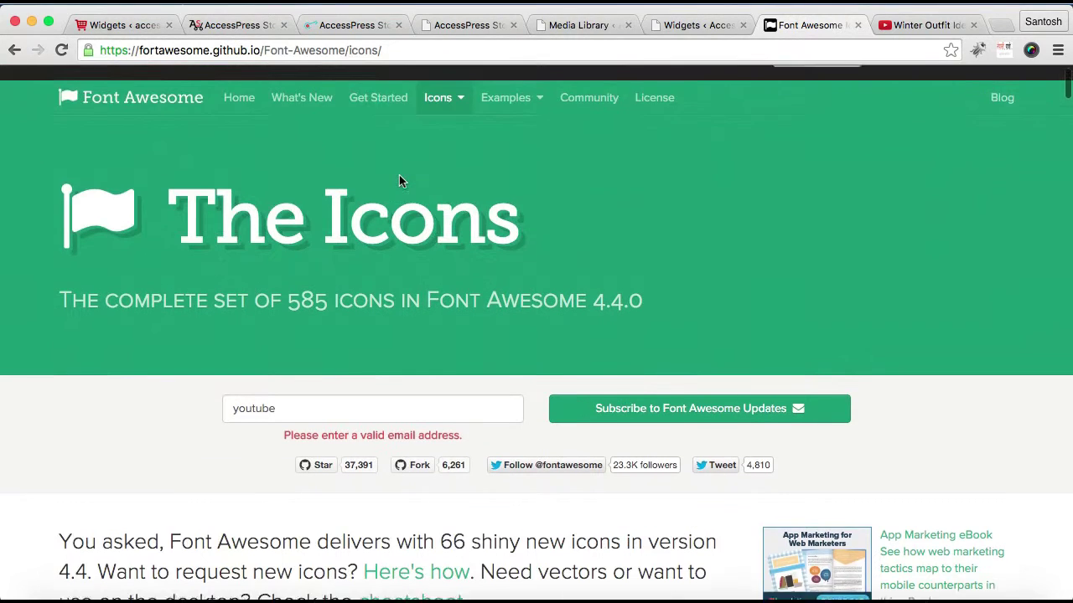
{"action": "scroll", "coordinate": [400, 180], "scroll_direction": "down", "scroll_amount": 3}
{"action": "scroll", "coordinate": [399, 180], "scroll_direction": "down", "scroll_amount": 3}
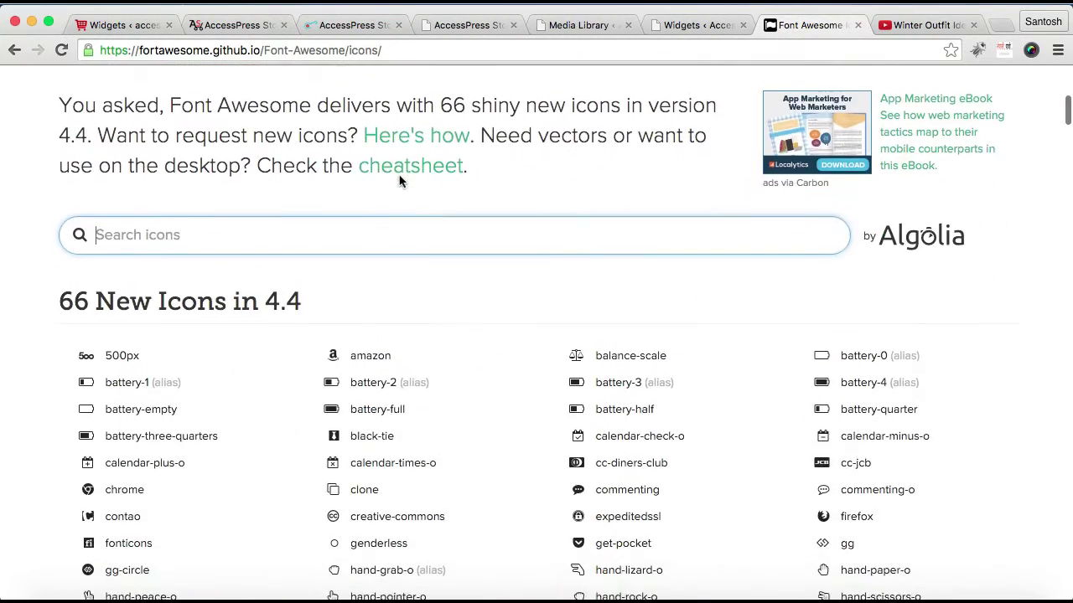
{"action": "scroll", "coordinate": [399, 179], "scroll_direction": "up", "scroll_amount": 6}
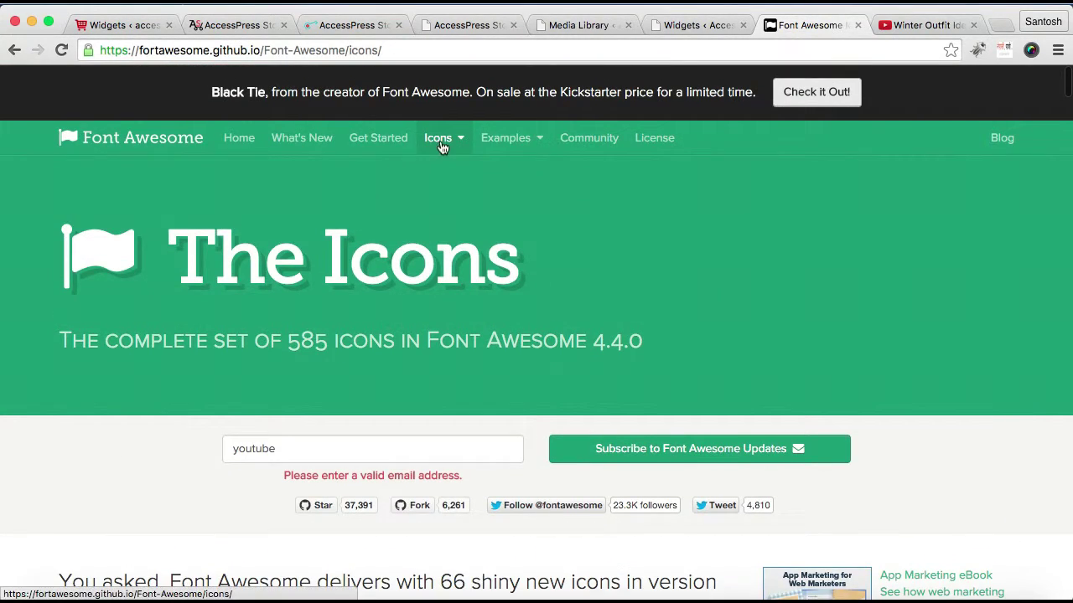
{"action": "scroll", "coordinate": [413, 370], "scroll_direction": "down", "scroll_amount": 5}
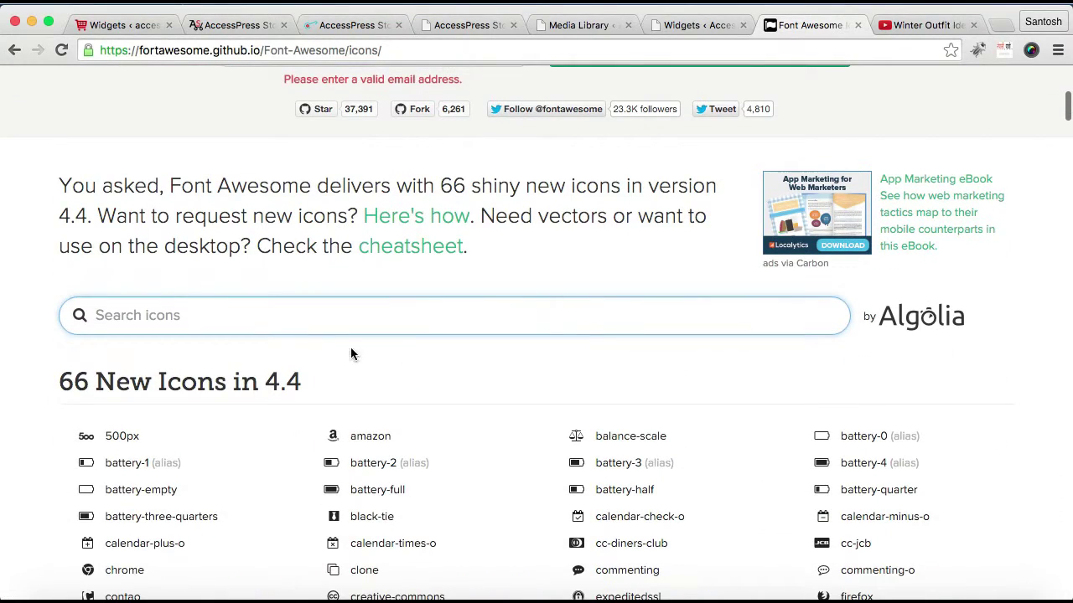
{"action": "left_click", "coordinate": [407, 318]}
{"action": "type", "text": "youtube"}
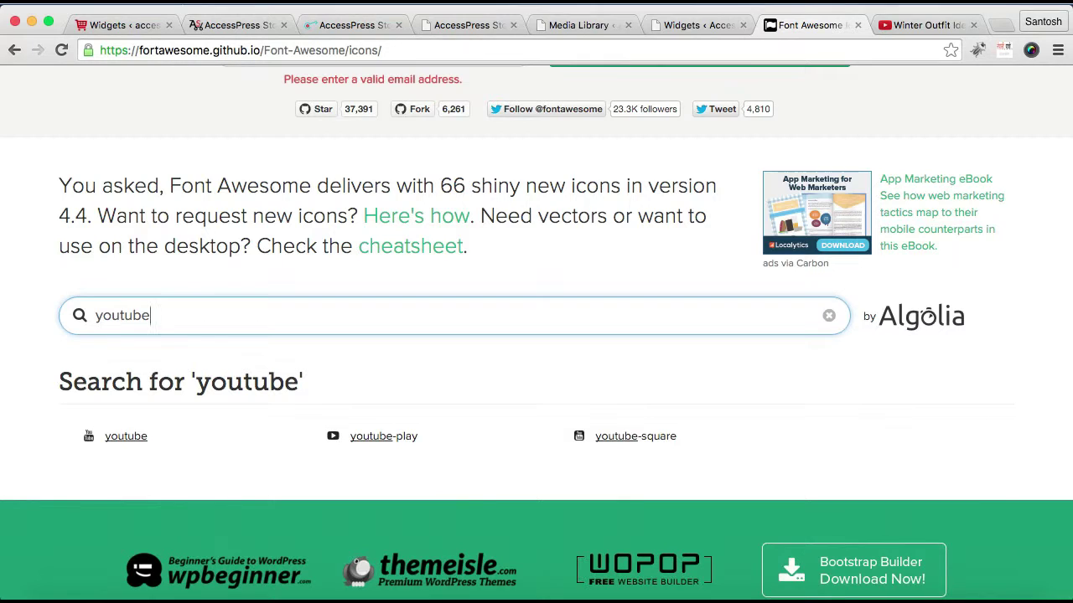
{"action": "left_click", "coordinate": [383, 444]}
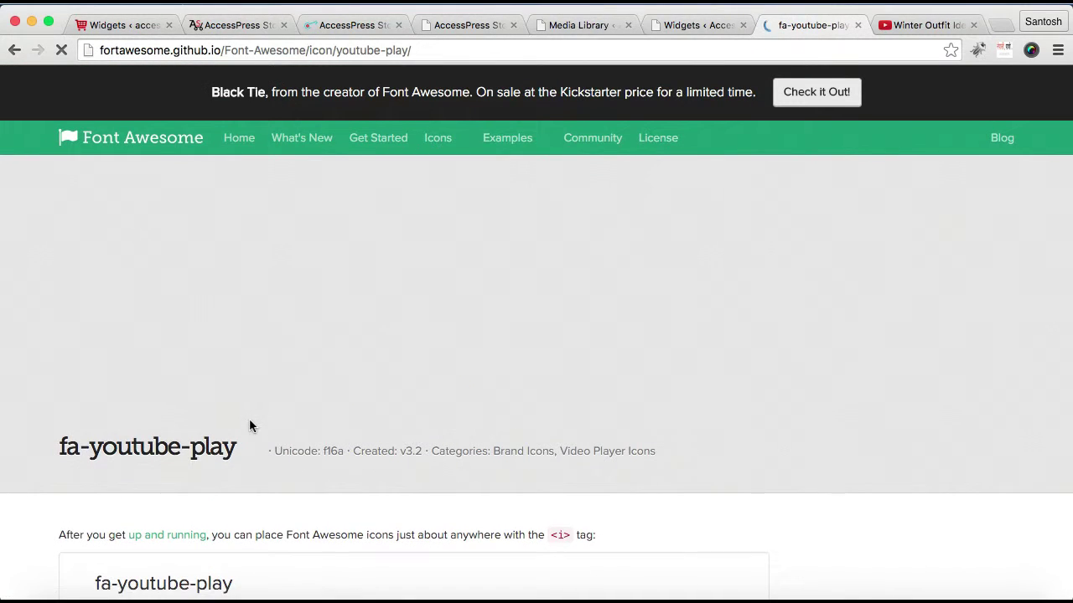
Select and copy the class name fa-youtube-play, then return to the widget form
{"action": "left_click", "coordinate": [247, 25]}
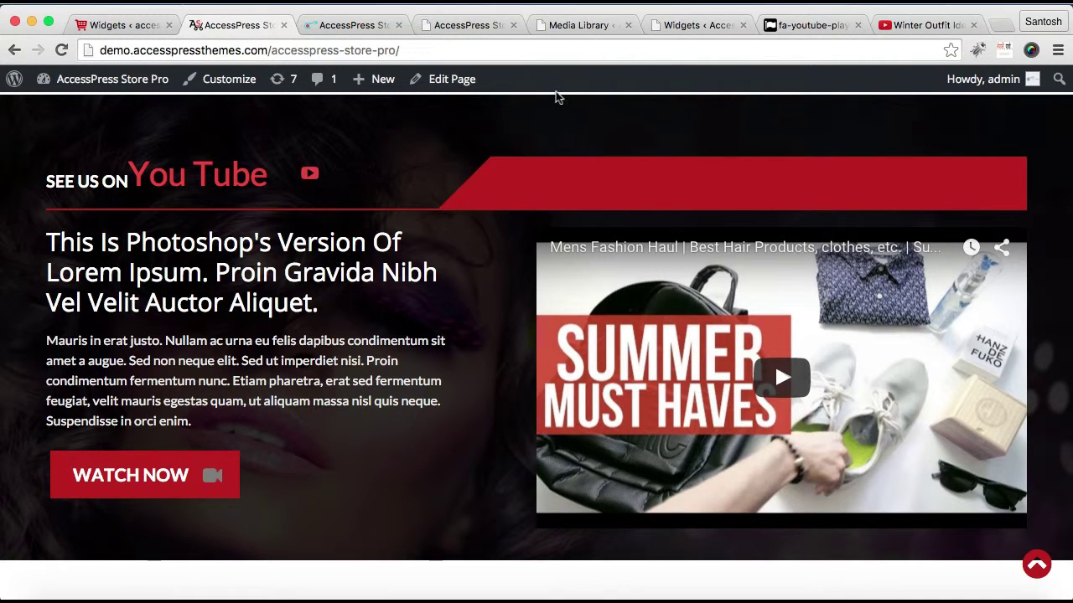
{"action": "left_click", "coordinate": [817, 25]}
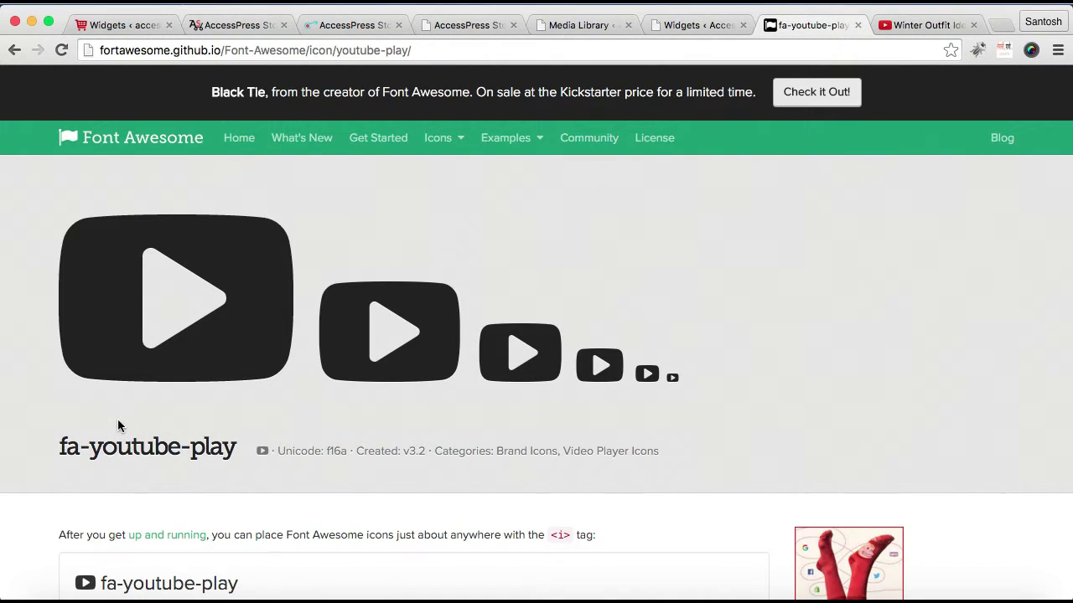
{"action": "left_click_drag", "start_coordinate": [61, 451], "coordinate": [238, 453]}
{"action": "key", "text": "ctrl+c"}
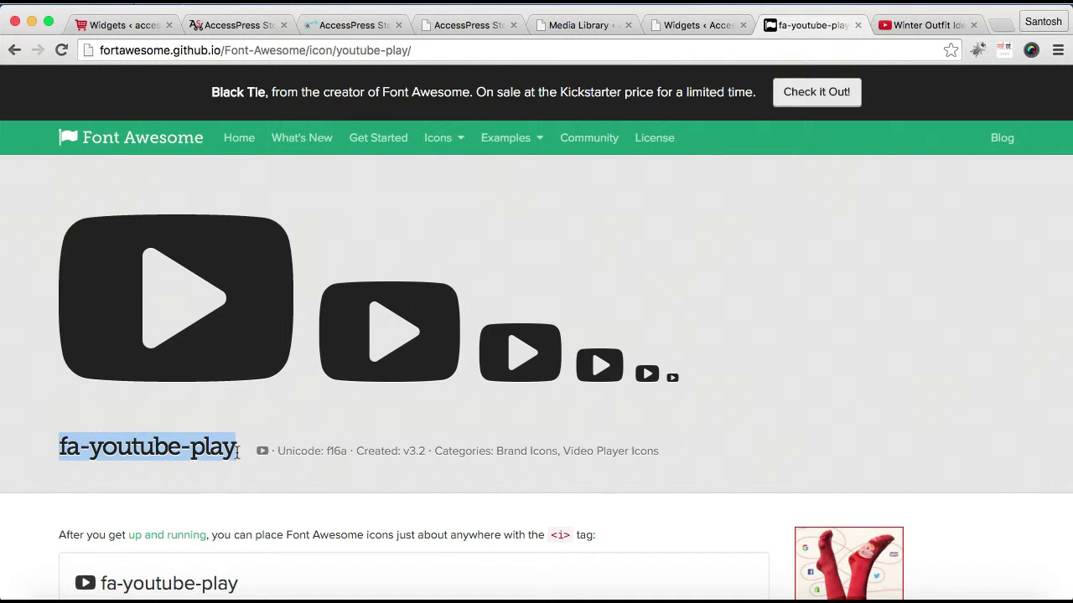
{"action": "left_click", "coordinate": [130, 31]}
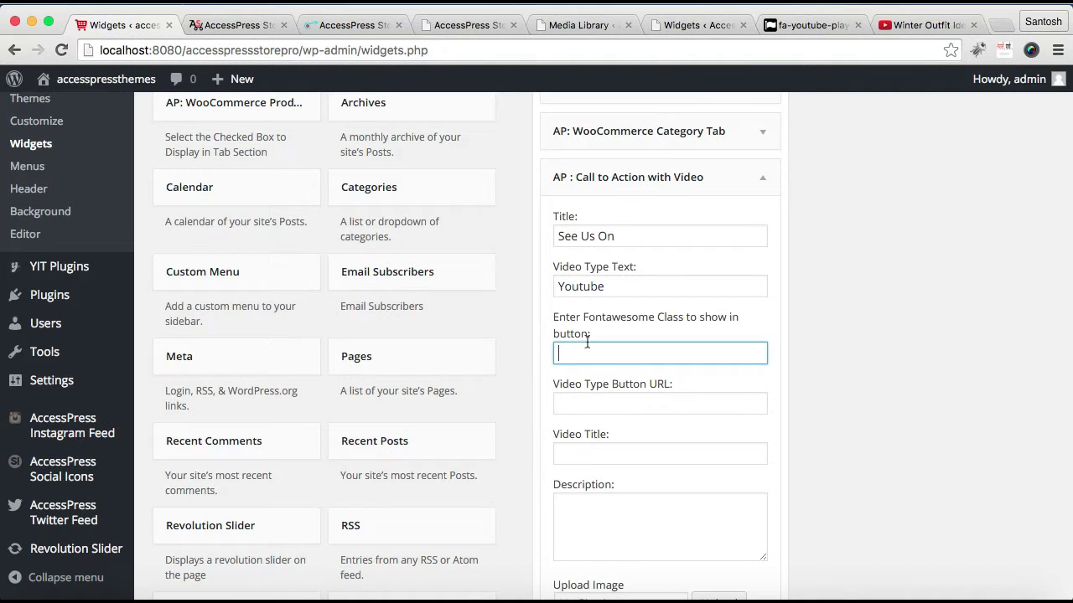
Paste fa-youtube-play into the widget's Fontawesome Class field
{"action": "key", "text": "ctrl+v"}
{"action": "scroll", "coordinate": [679, 415], "scroll_direction": "down", "scroll_amount": 2}
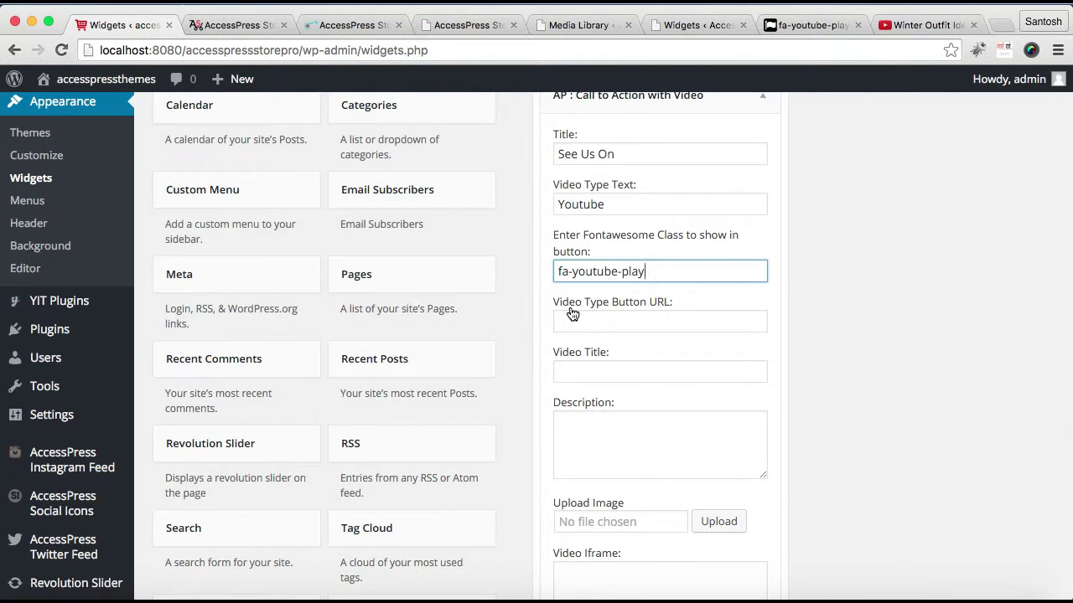
{"action": "left_click", "coordinate": [665, 325]}
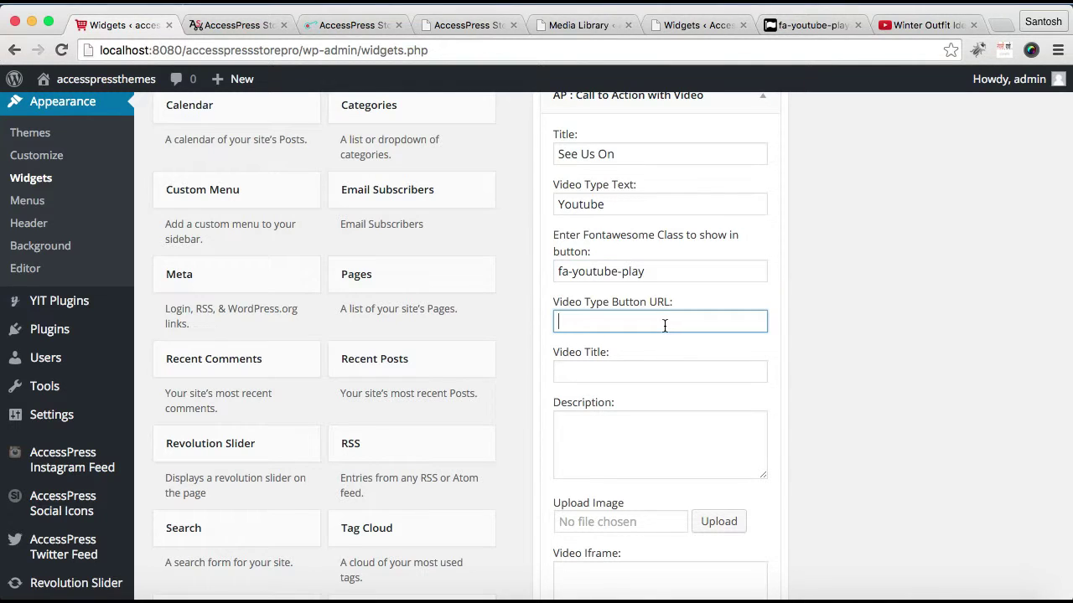
{"action": "left_click", "coordinate": [905, 28]}
Copy the YouTube video's address into the Video Type Button URL field
{"action": "left_click", "coordinate": [468, 49]}
{"action": "key", "text": "super+c"}
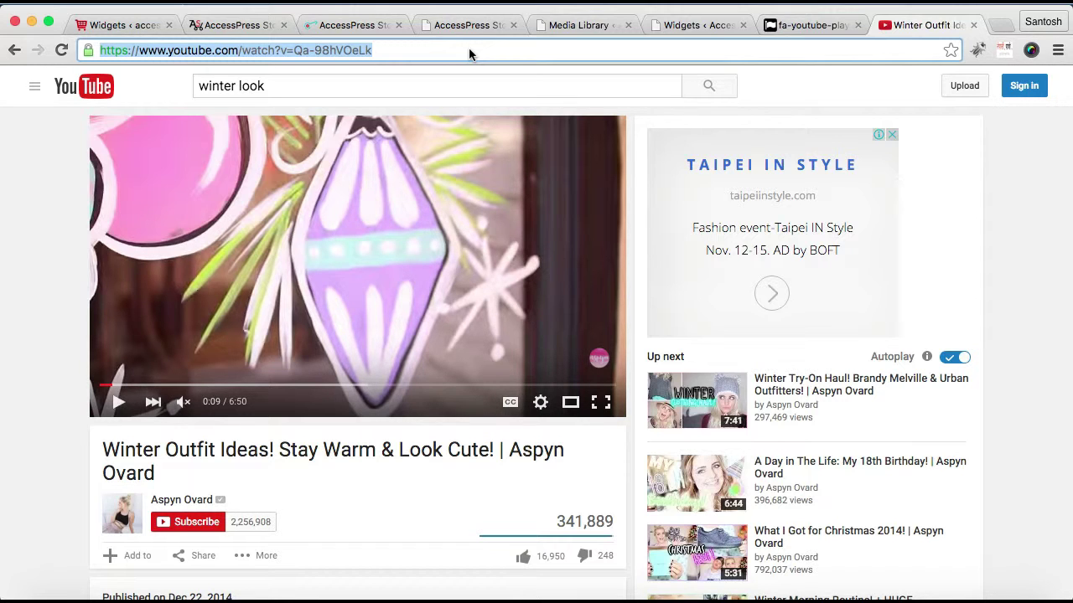
{"action": "left_click", "coordinate": [112, 27]}
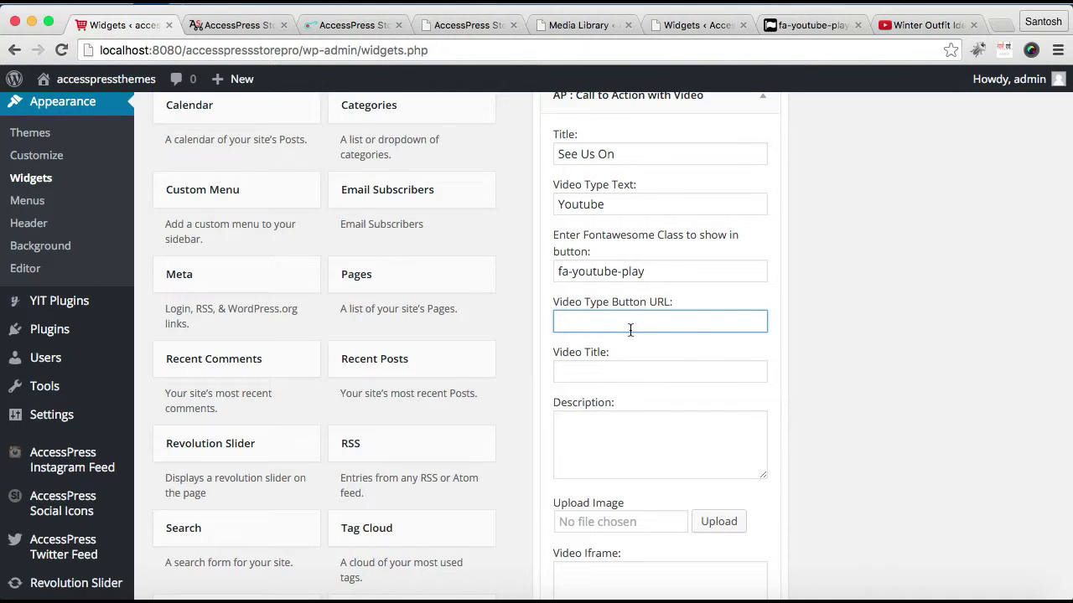
{"action": "key", "text": "super+v"}
Copy the Photoshop's version sample line from the TextEdit notes for the Video Title
{"action": "left_click", "coordinate": [619, 372]}
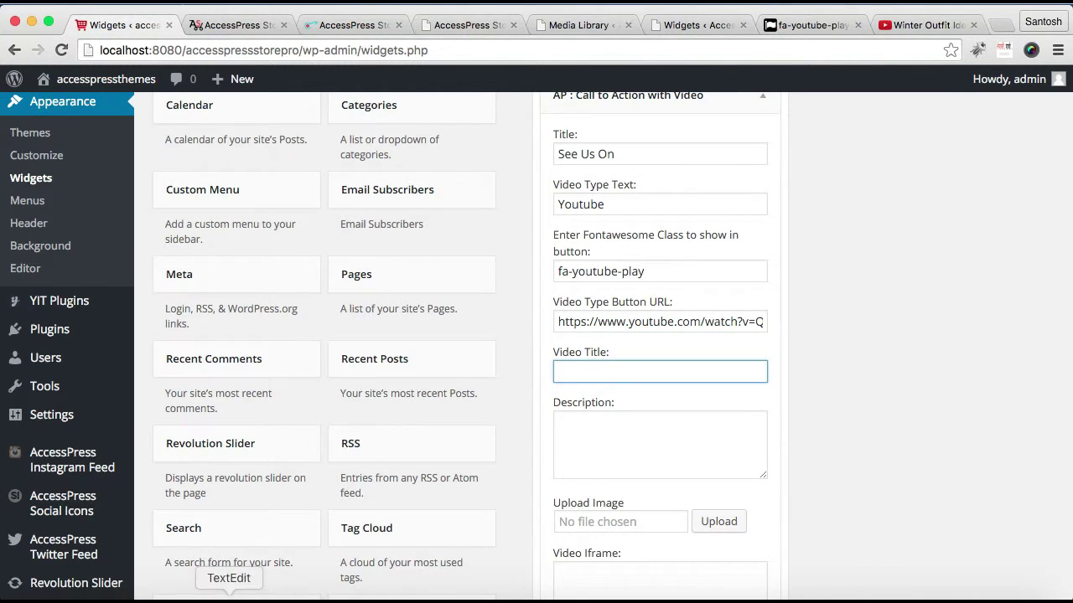
{"action": "left_click", "coordinate": [229, 596]}
{"action": "left_click_drag", "start_coordinate": [206, 271], "coordinate": [598, 276]}
{"action": "key", "text": "cmd+c"}
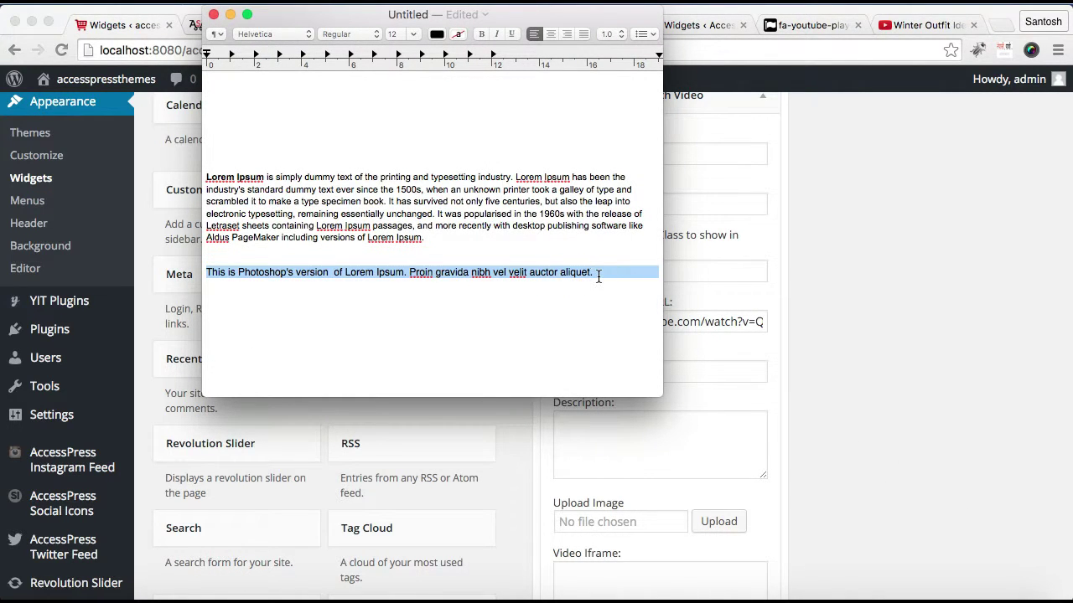
Paste the Photoshop's version line as the widget's Video Title
{"action": "left_click", "coordinate": [716, 375]}
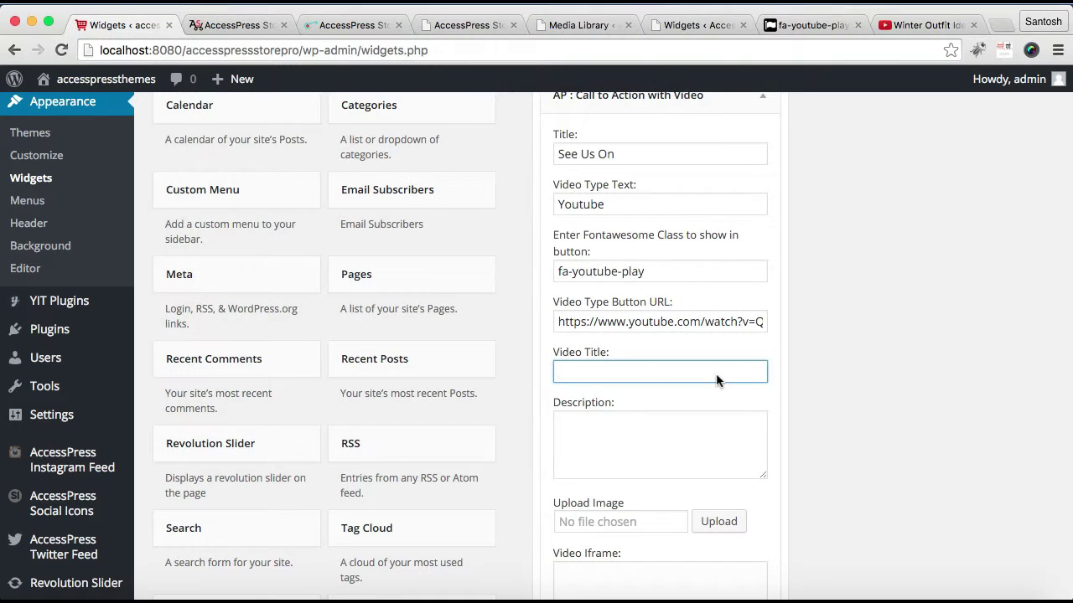
{"action": "key", "text": "cmd+v"}
{"action": "left_click", "coordinate": [627, 432]}
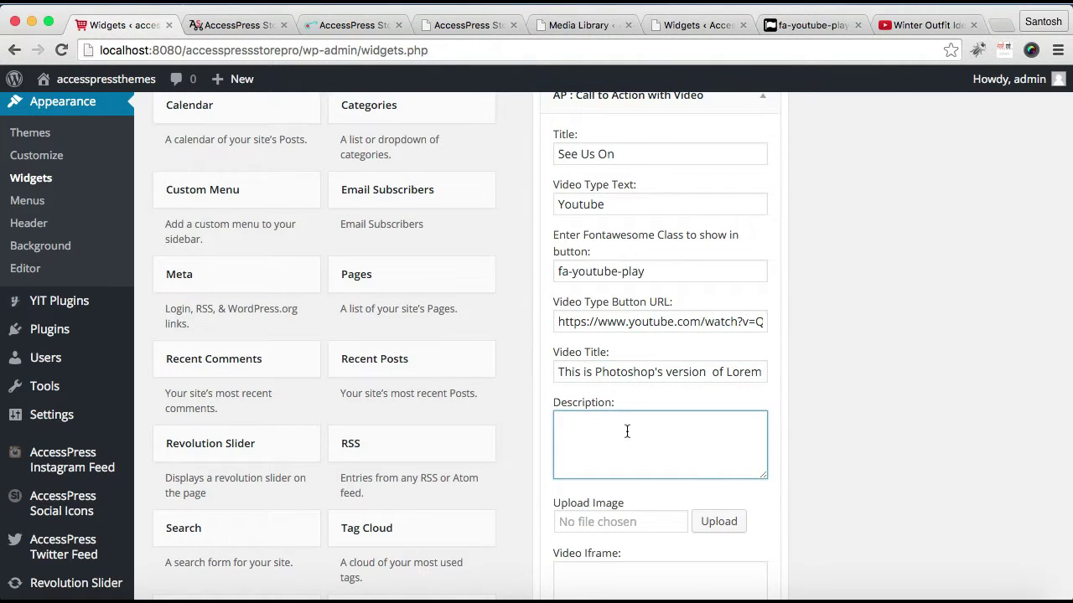
Copy the first Lorem Ipsum sentence from TextEdit into the Description box
{"action": "left_click", "coordinate": [238, 591]}
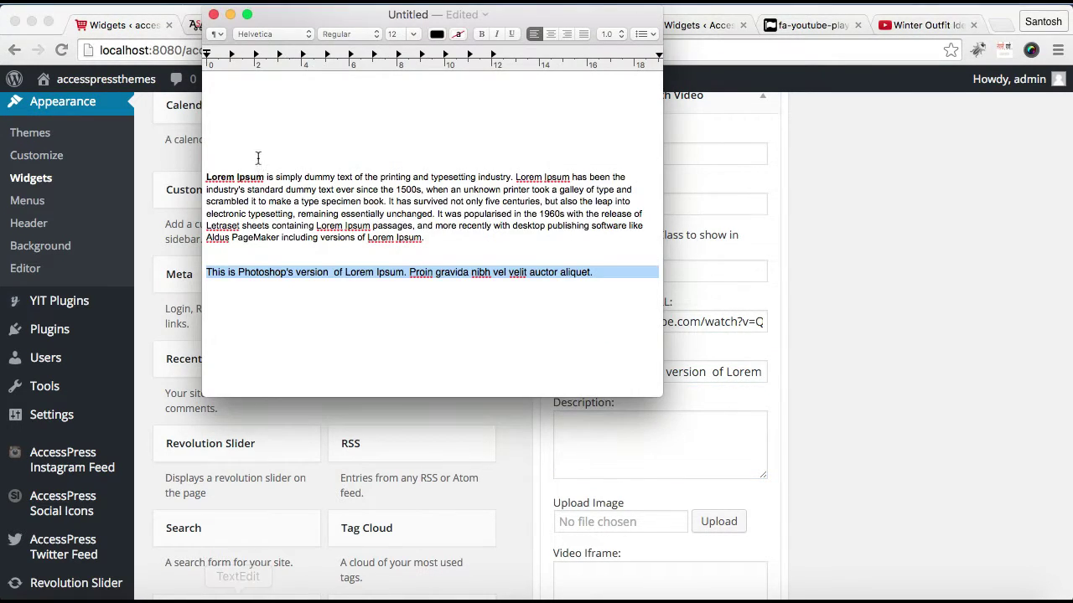
{"action": "left_click_drag", "start_coordinate": [206, 178], "coordinate": [513, 177]}
{"action": "key", "text": "super+c"}
{"action": "left_click", "coordinate": [710, 439]}
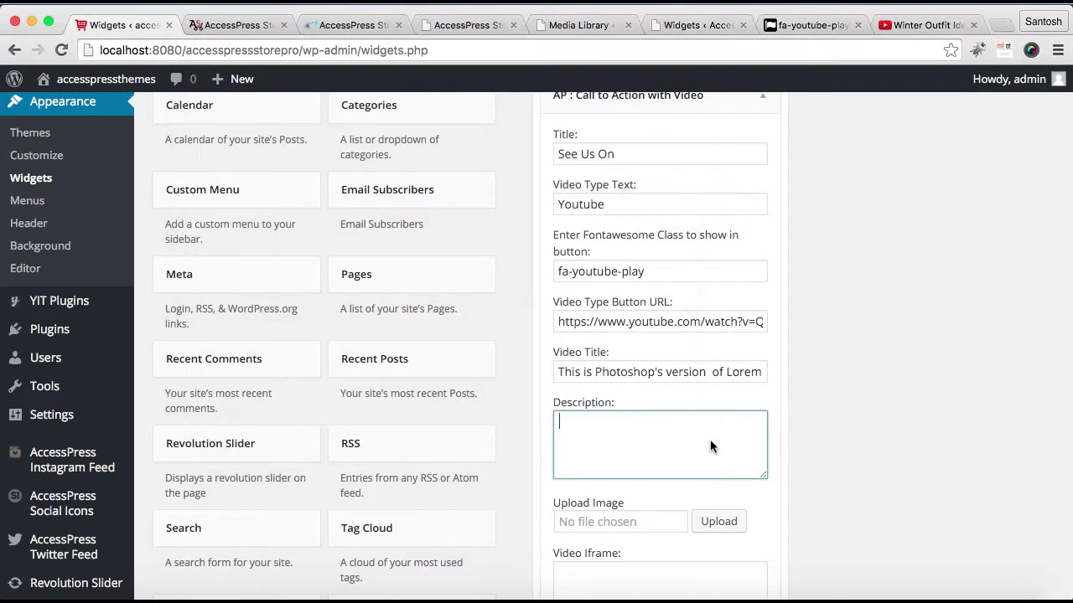
{"action": "key", "text": "super+v"}
{"action": "scroll", "coordinate": [668, 478], "scroll_direction": "down", "scroll_amount": 5}
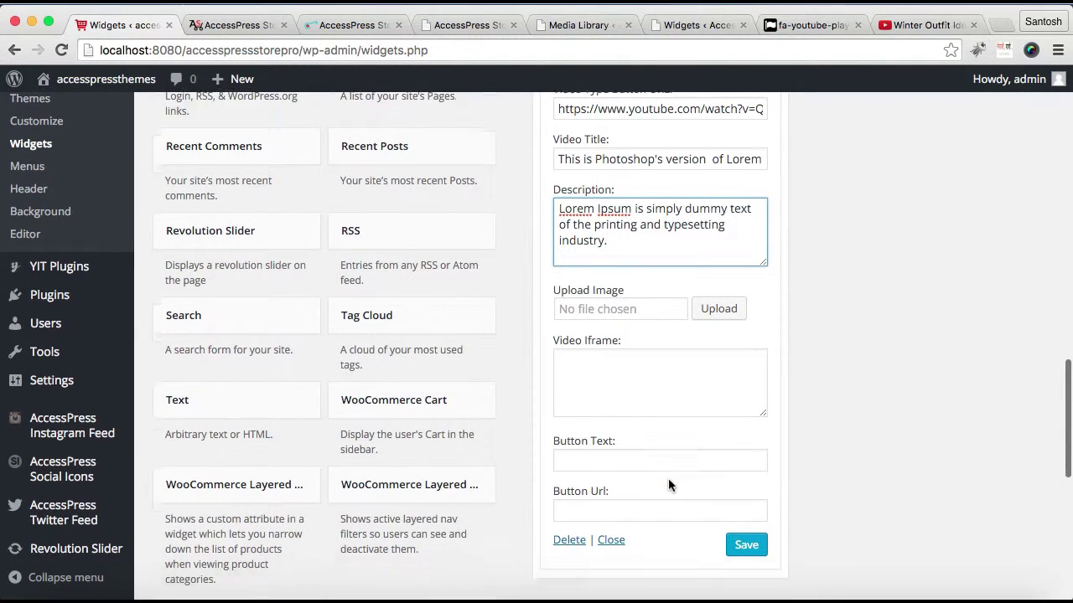
{"action": "scroll", "coordinate": [668, 478], "scroll_direction": "down", "scroll_amount": 1}
{"action": "scroll", "coordinate": [668, 477], "scroll_direction": "up", "scroll_amount": 1}
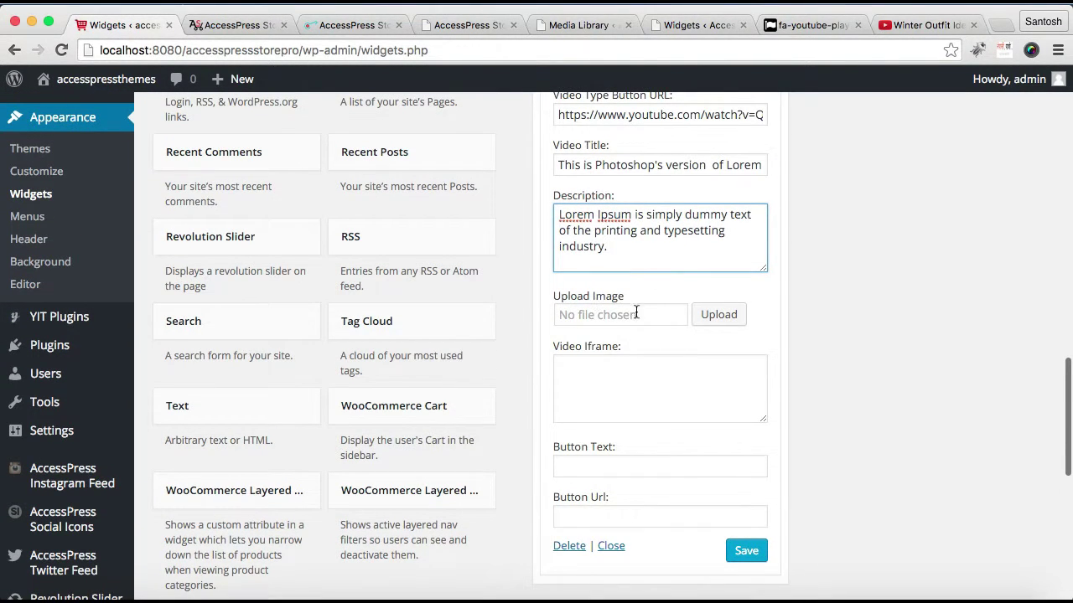
Set the widget's Upload Image to the purple-haired woman photo youtube-1024x640-1024x640.jpg
{"action": "left_click", "coordinate": [719, 316]}
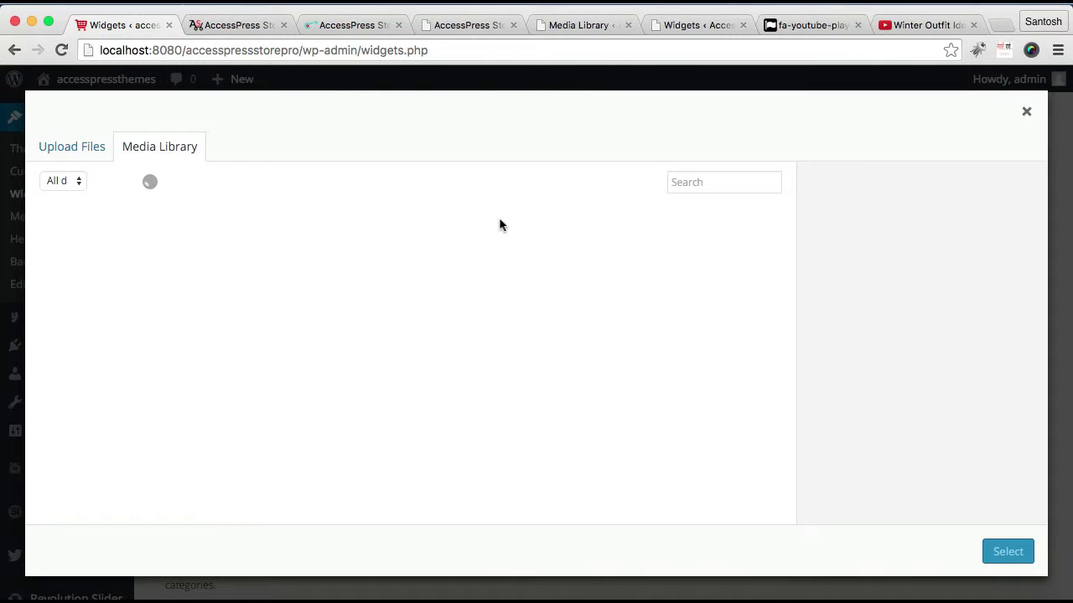
{"action": "left_click", "coordinate": [595, 416]}
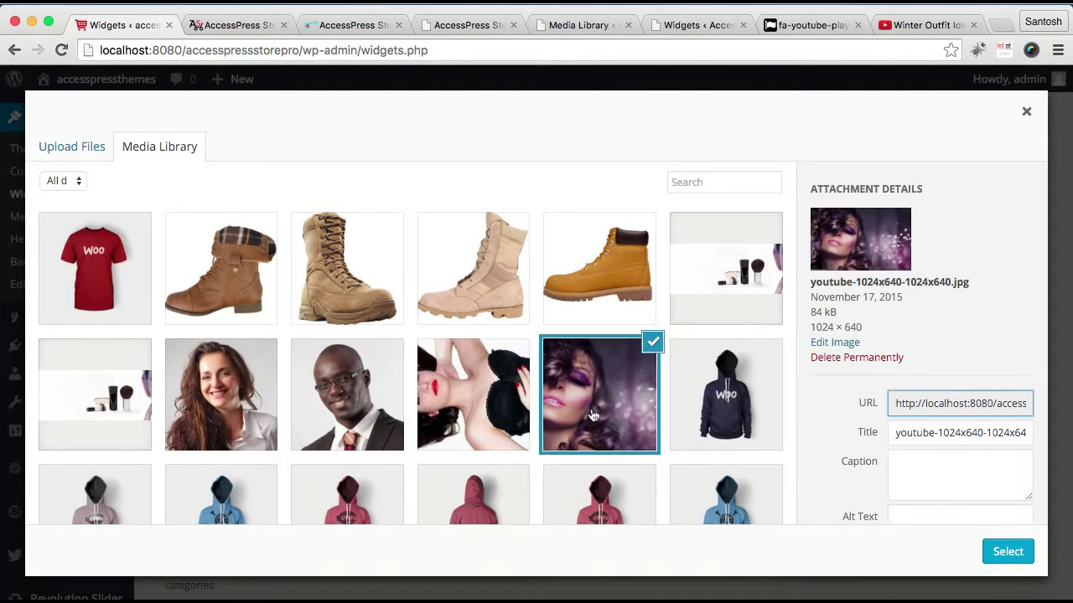
{"action": "left_click", "coordinate": [1006, 552]}
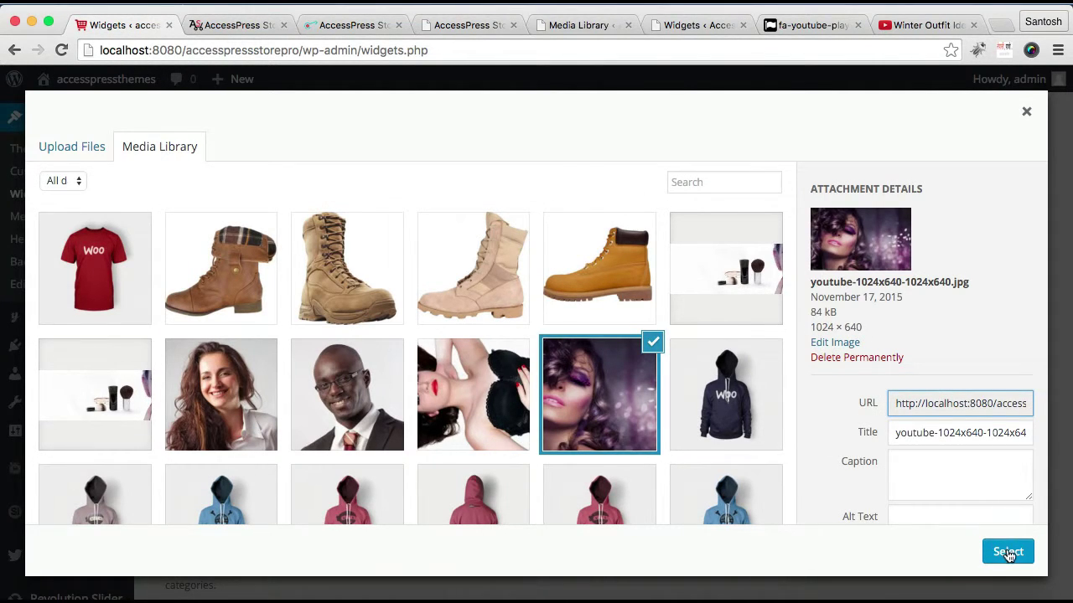
{"action": "scroll", "coordinate": [701, 475], "scroll_direction": "down", "scroll_amount": 5}
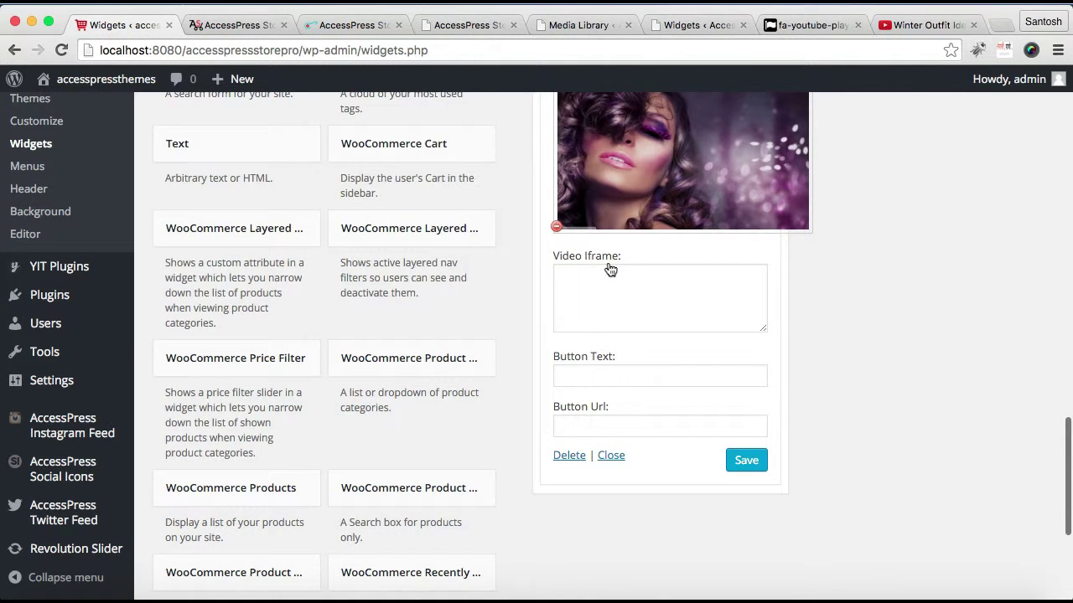
Copy the Winter Outfit Ideas video's embed code from the YouTube player
{"action": "left_click", "coordinate": [922, 25]}
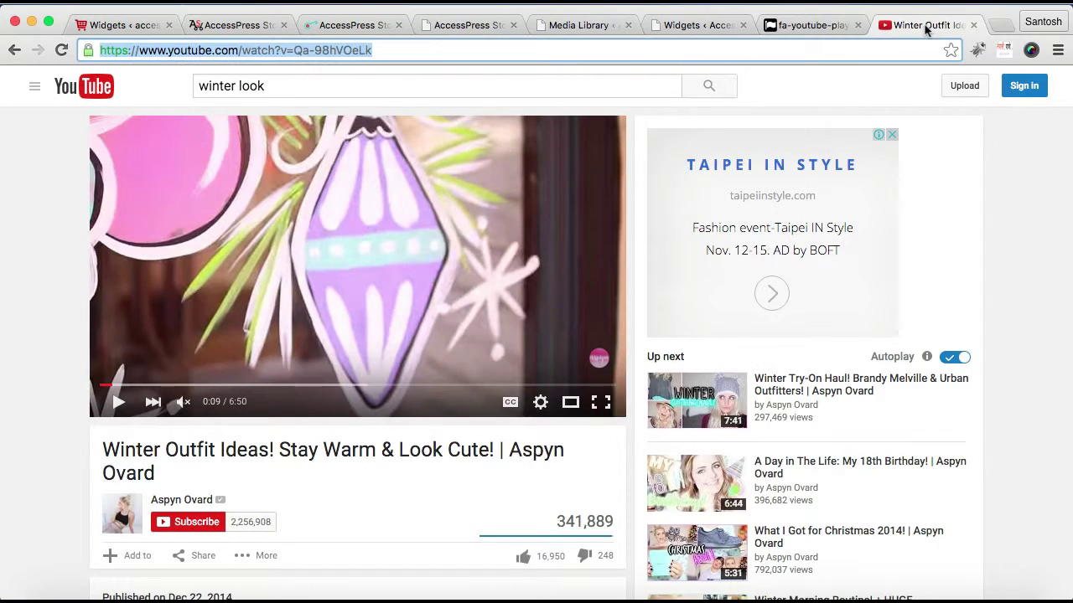
{"action": "scroll", "coordinate": [466, 279], "scroll_direction": "down", "scroll_amount": 1}
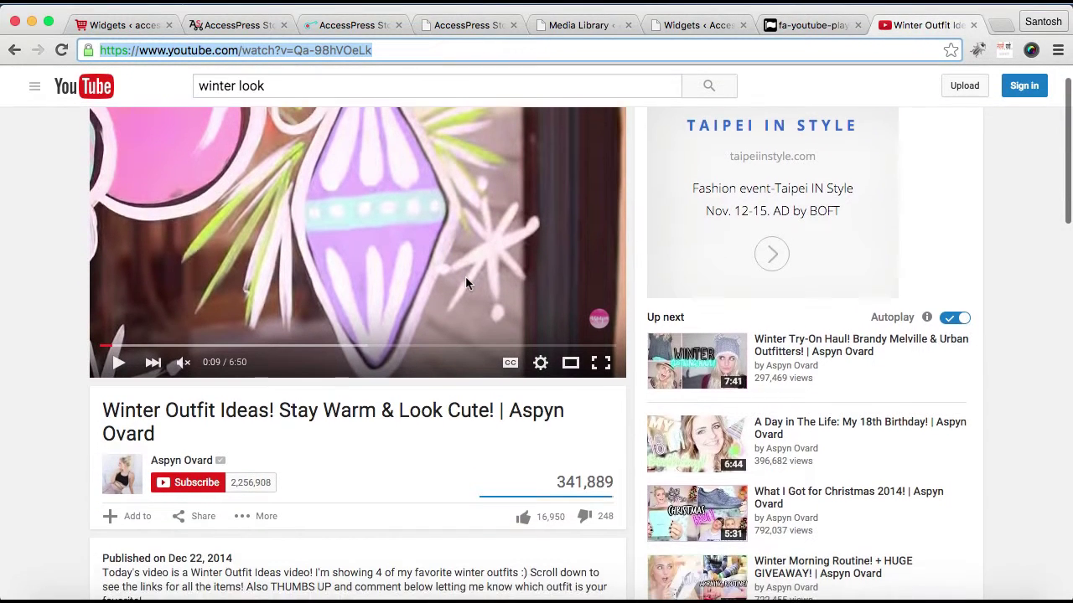
{"action": "scroll", "coordinate": [465, 276], "scroll_direction": "up", "scroll_amount": 1}
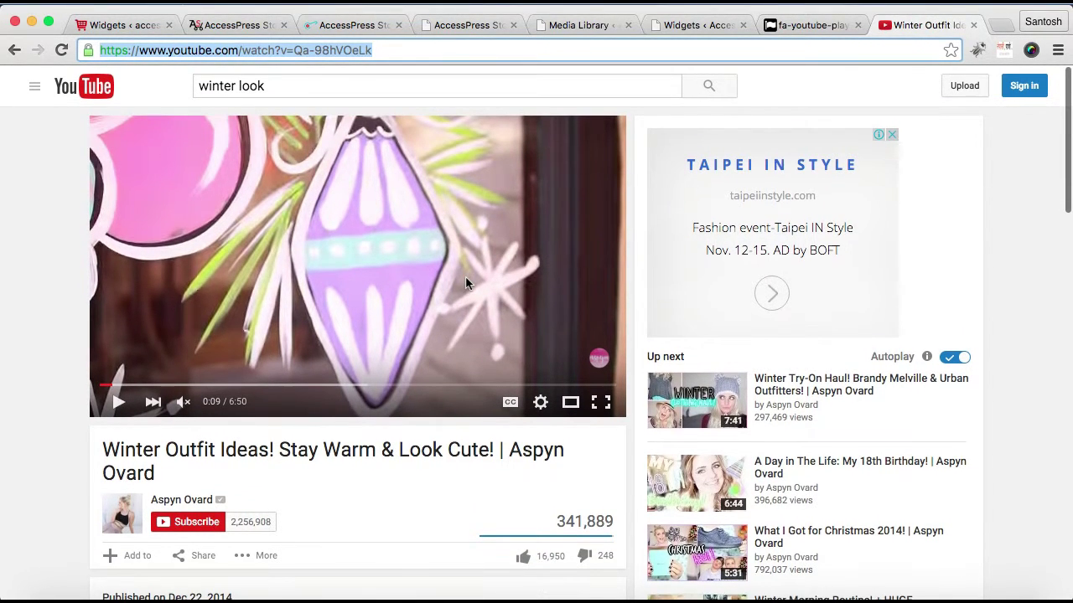
{"action": "right_click", "coordinate": [319, 240]}
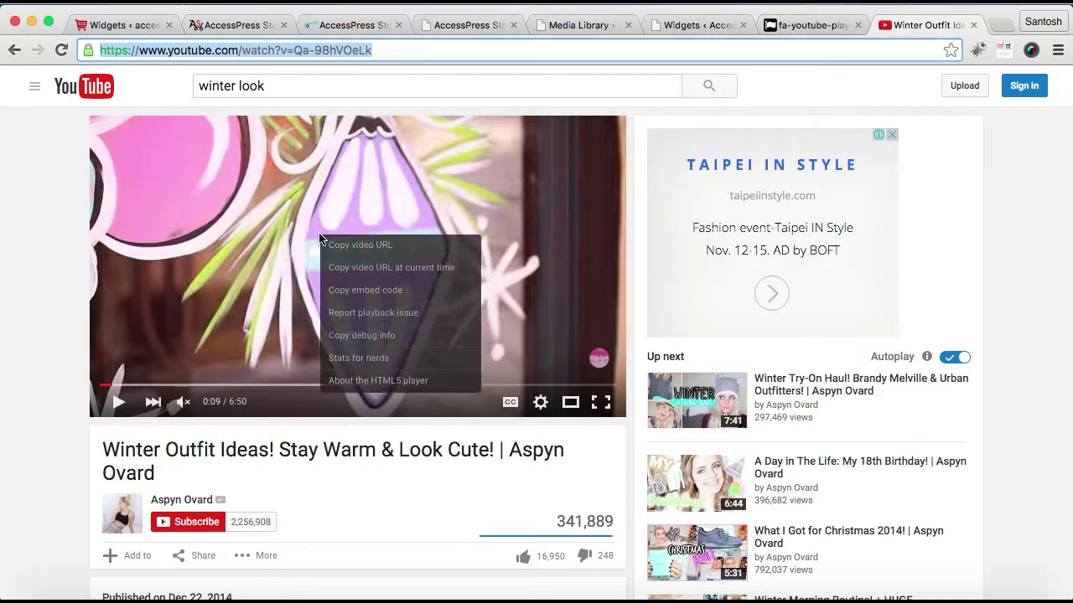
{"action": "left_click", "coordinate": [355, 295]}
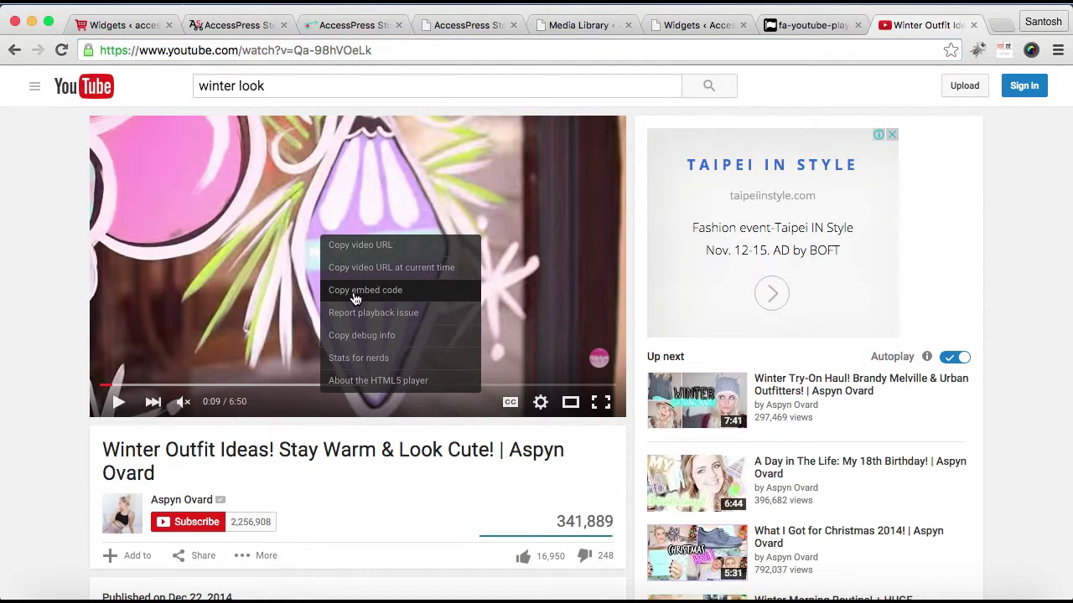
{"action": "left_click", "coordinate": [141, 25]}
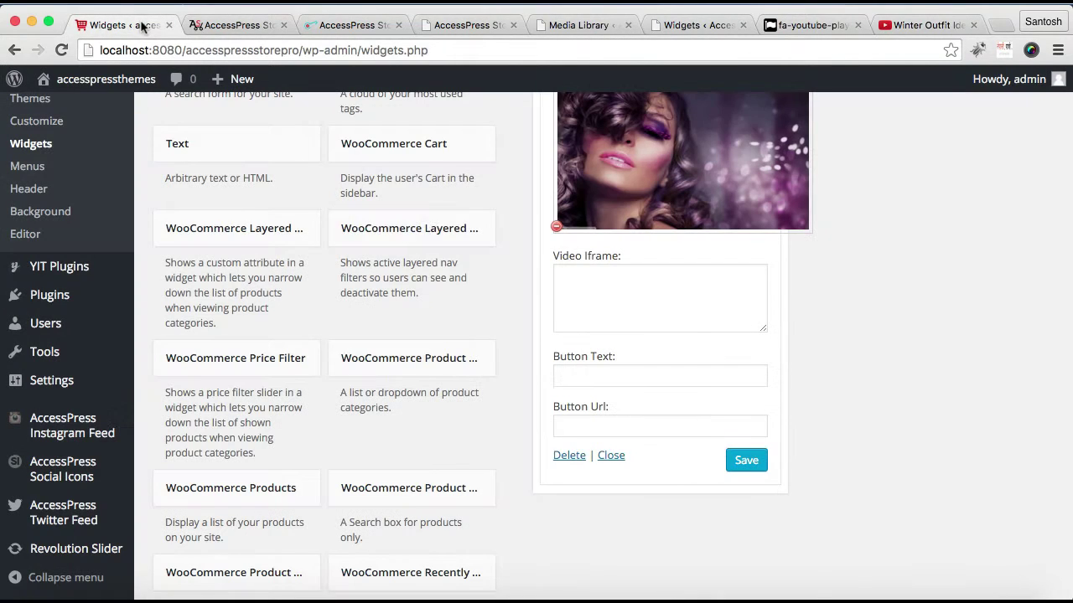
Paste the YouTube embed iframe into the Video Iframe box
{"action": "left_click", "coordinate": [629, 282]}
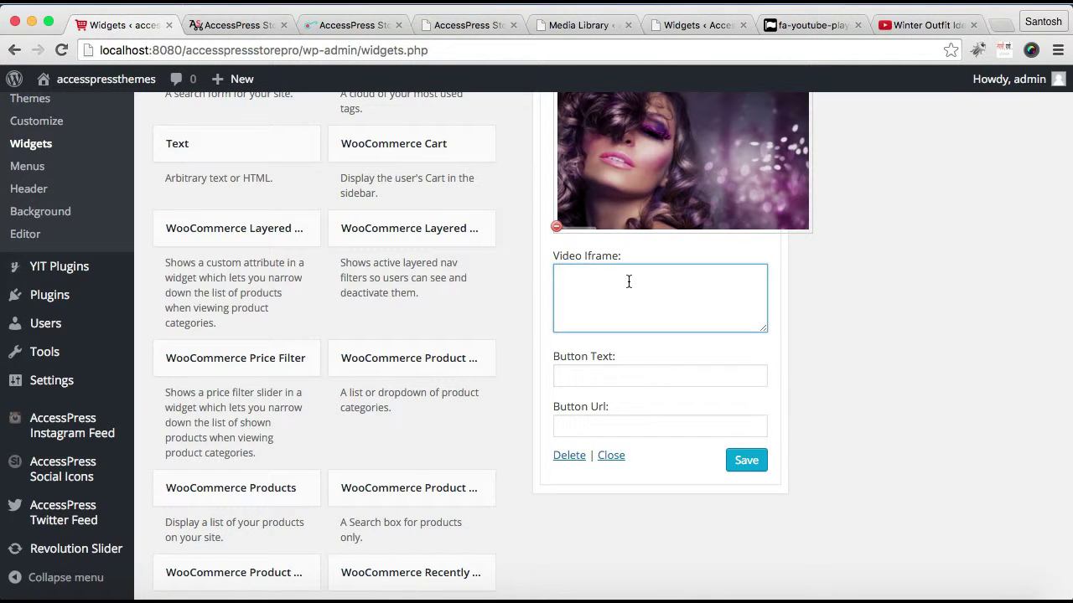
{"action": "key", "text": "super+v"}
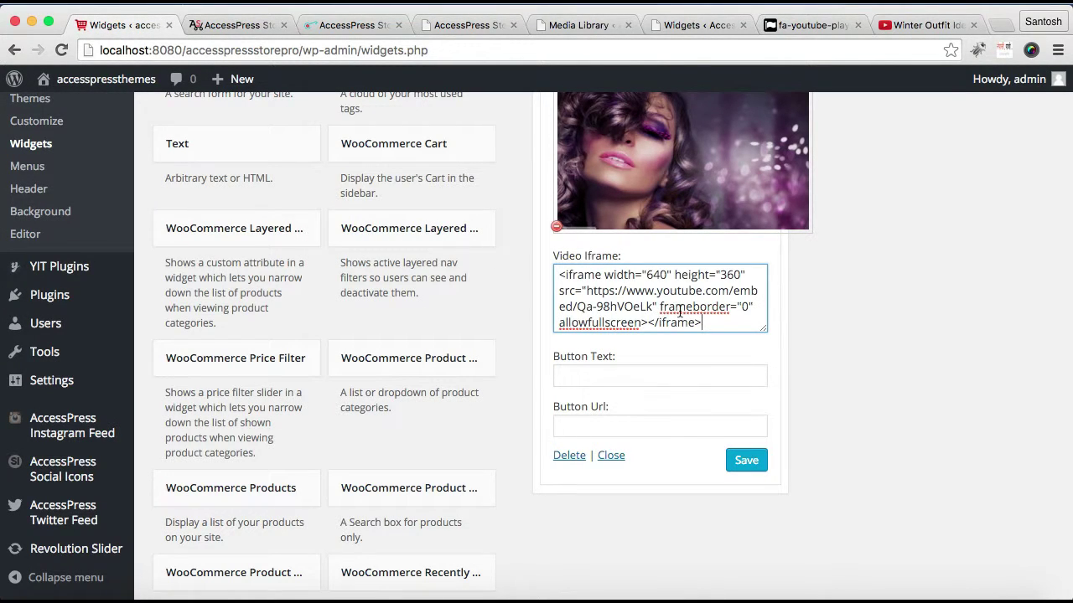
{"action": "scroll", "coordinate": [680, 310], "scroll_direction": "up", "scroll_amount": 3}
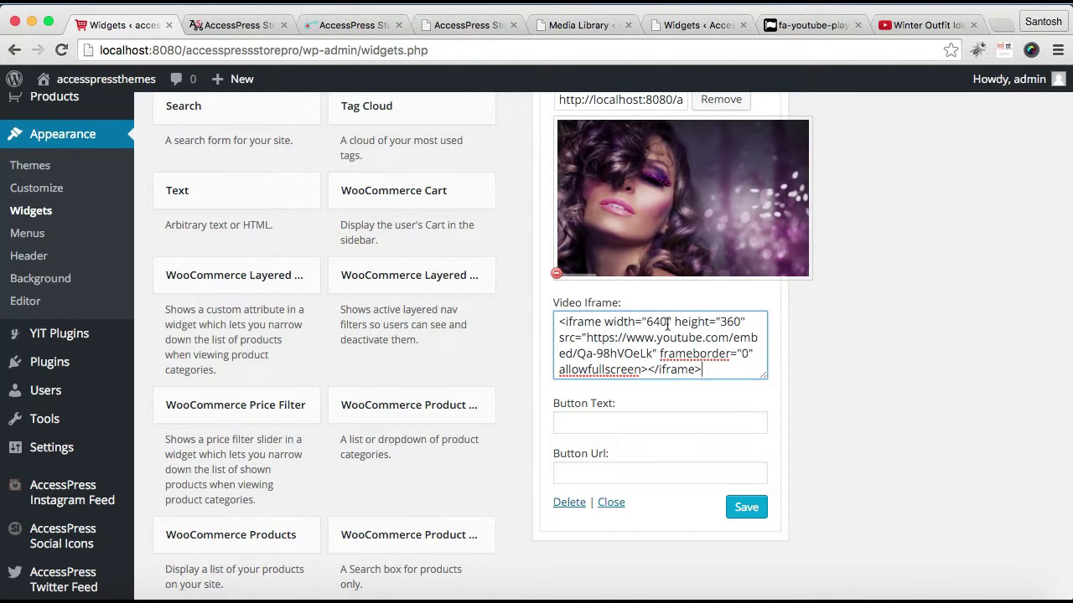
{"action": "scroll", "coordinate": [688, 334], "scroll_direction": "down", "scroll_amount": 3}
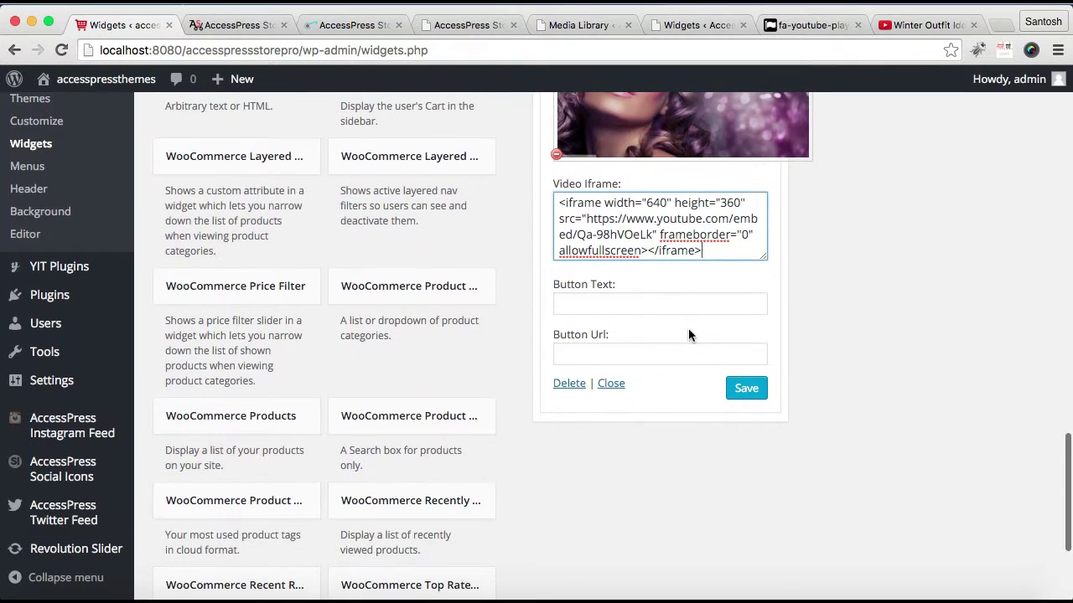
Set button text 'Click Here' and paste the video's watch URL as Button Url
{"action": "left_click", "coordinate": [643, 302]}
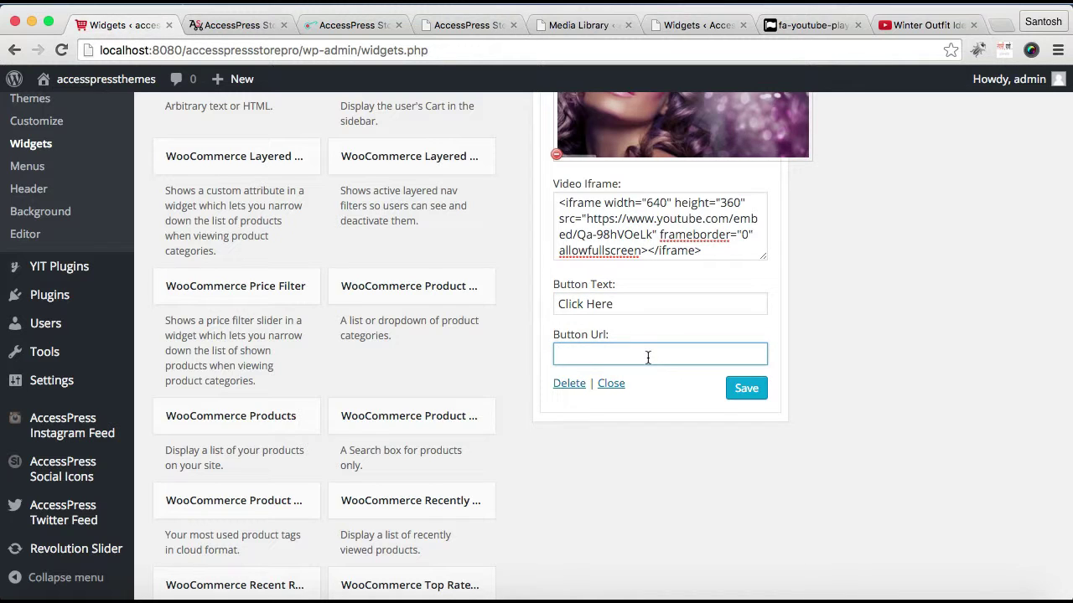
{"action": "left_click", "coordinate": [919, 26]}
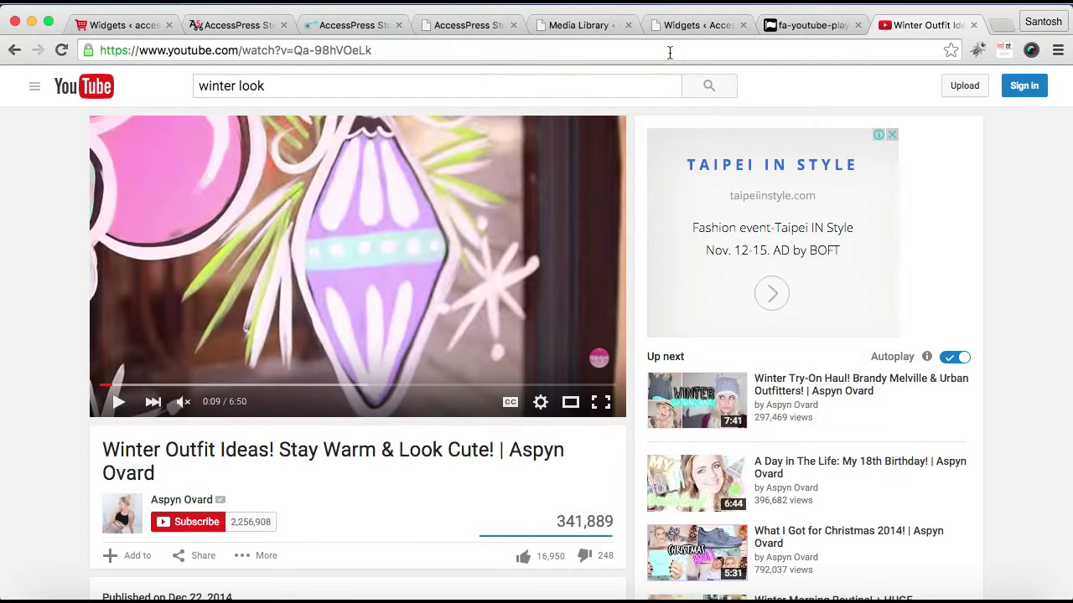
{"action": "triple_click", "coordinate": [634, 50]}
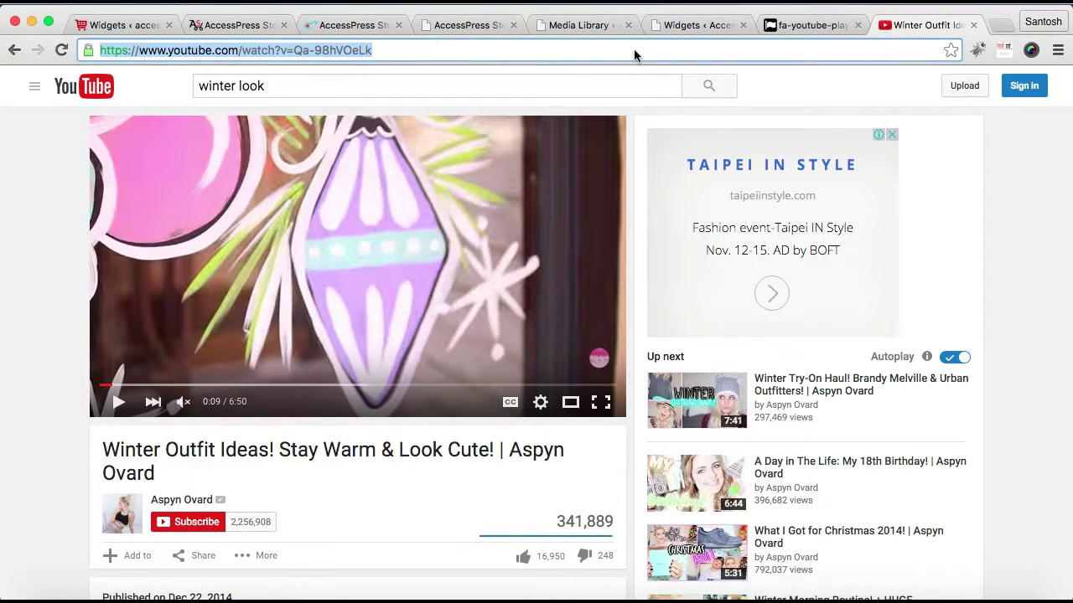
{"action": "left_click", "coordinate": [134, 26]}
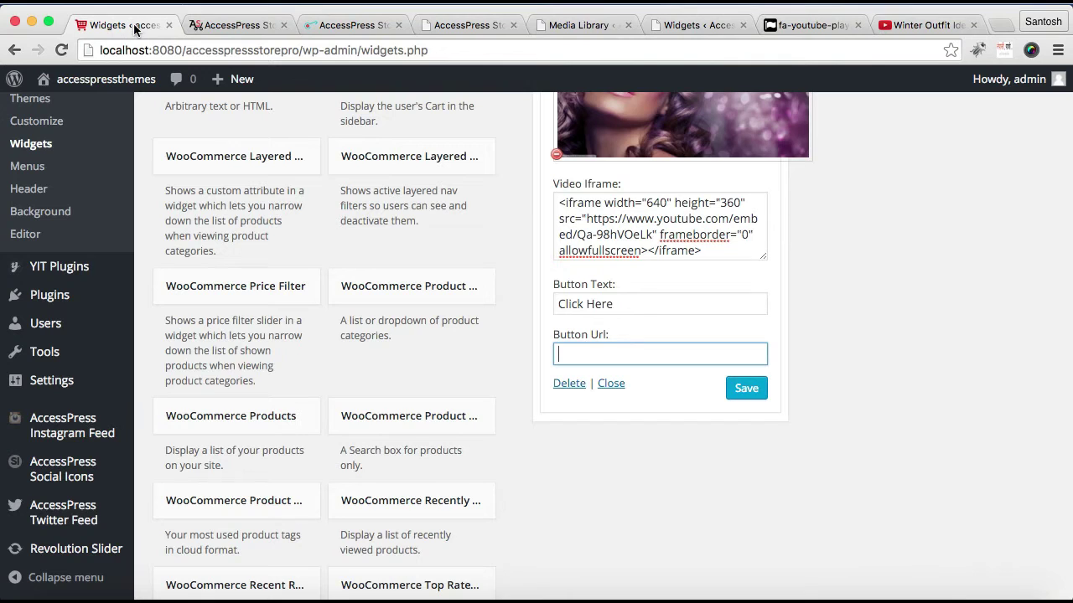
{"action": "key", "text": "super+v"}
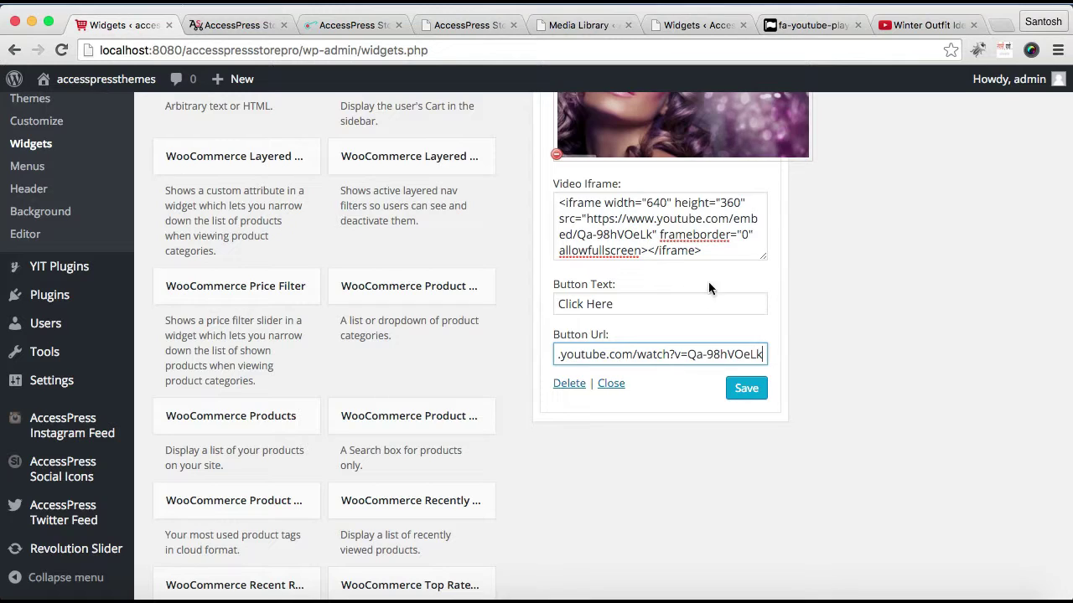
Save the widget settings and close the widget panel
{"action": "scroll", "coordinate": [666, 268], "scroll_direction": "up", "scroll_amount": 7}
{"action": "scroll", "coordinate": [667, 268], "scroll_direction": "down", "scroll_amount": 8}
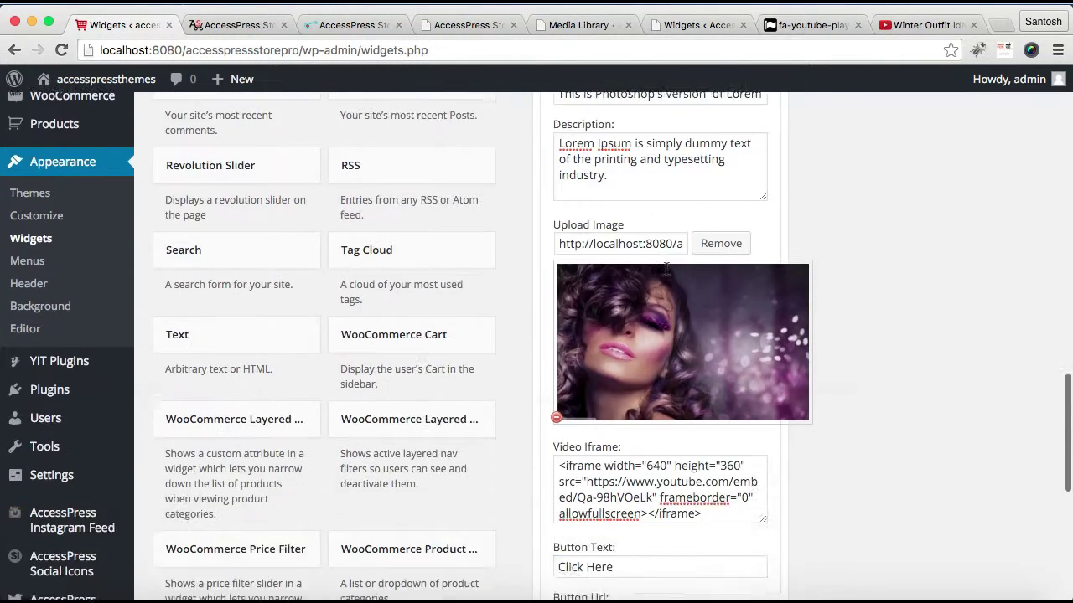
{"action": "left_click", "coordinate": [752, 320]}
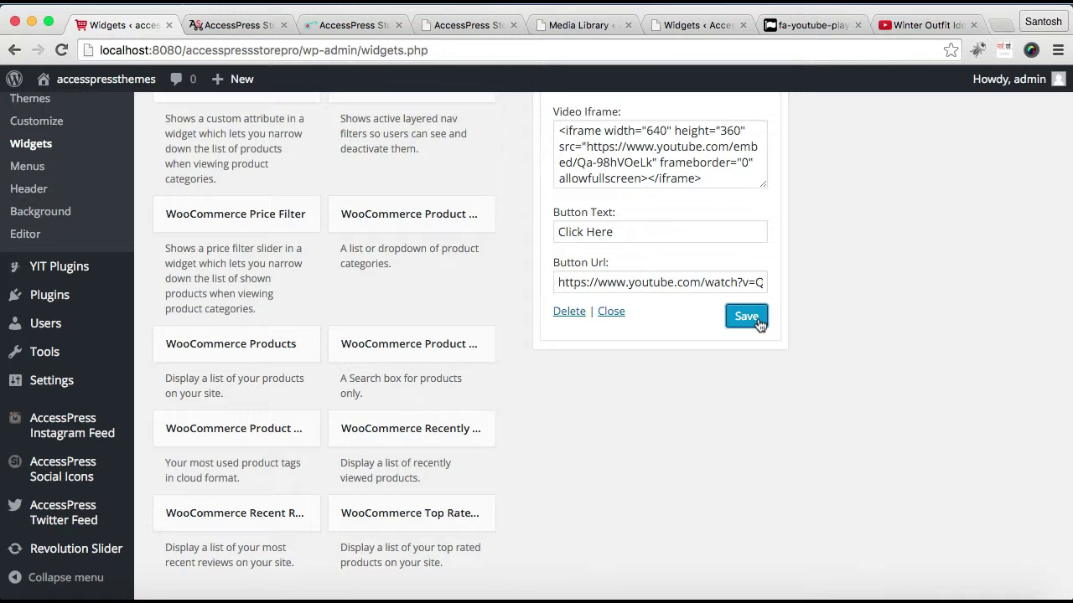
{"action": "left_click", "coordinate": [611, 312]}
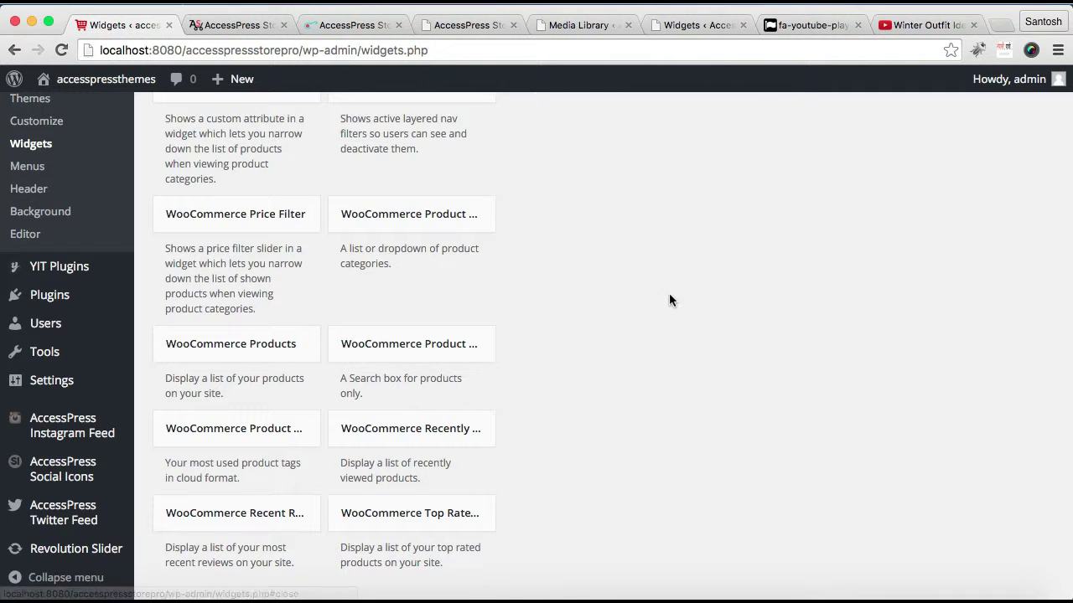
{"action": "scroll", "coordinate": [669, 294], "scroll_direction": "up", "scroll_amount": 15}
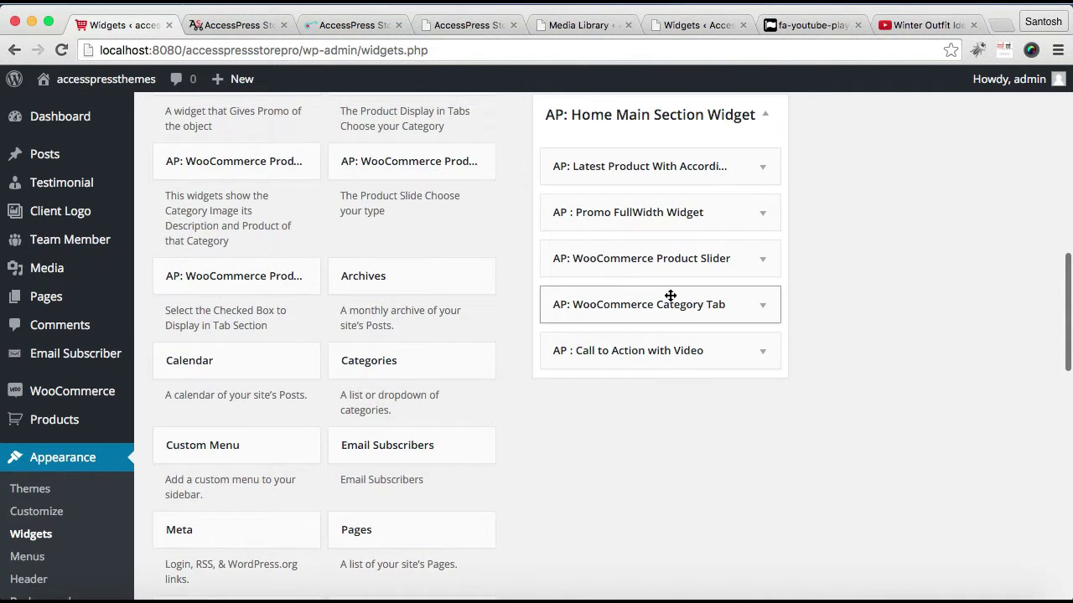
Open the live site in a new tab and view its See Us On Youtube section
{"action": "mouse_move", "coordinate": [92, 79]}
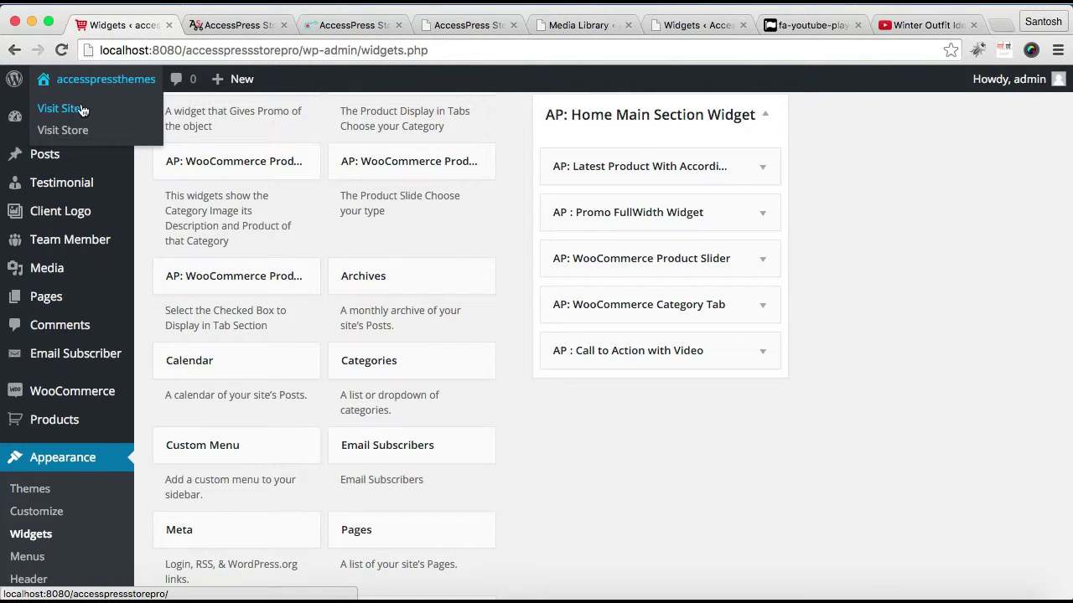
{"action": "right_click", "coordinate": [65, 113]}
{"action": "left_click", "coordinate": [92, 112]}
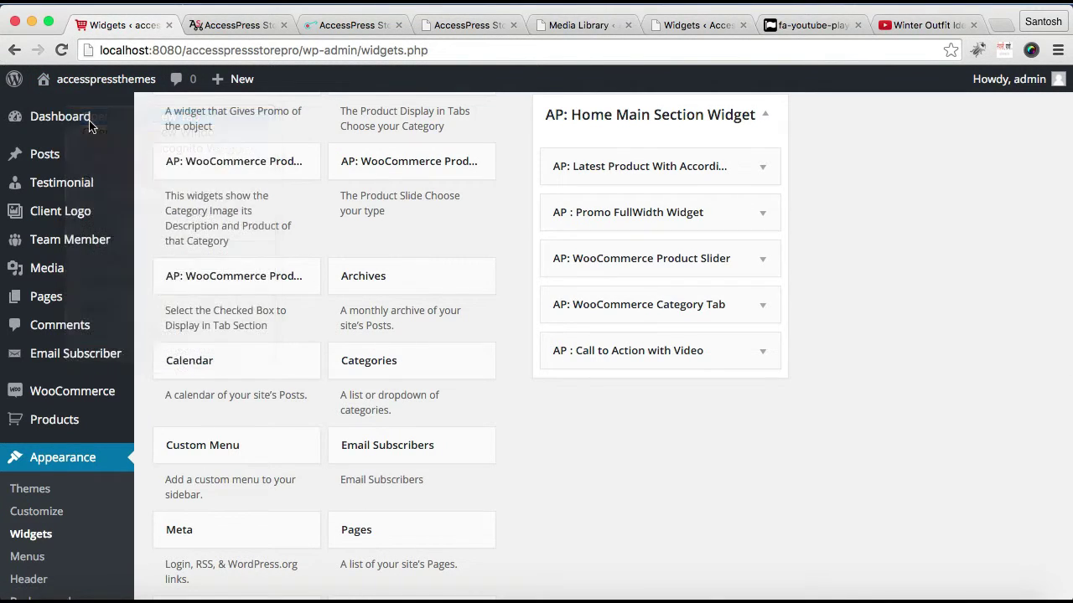
{"action": "left_click", "coordinate": [204, 26]}
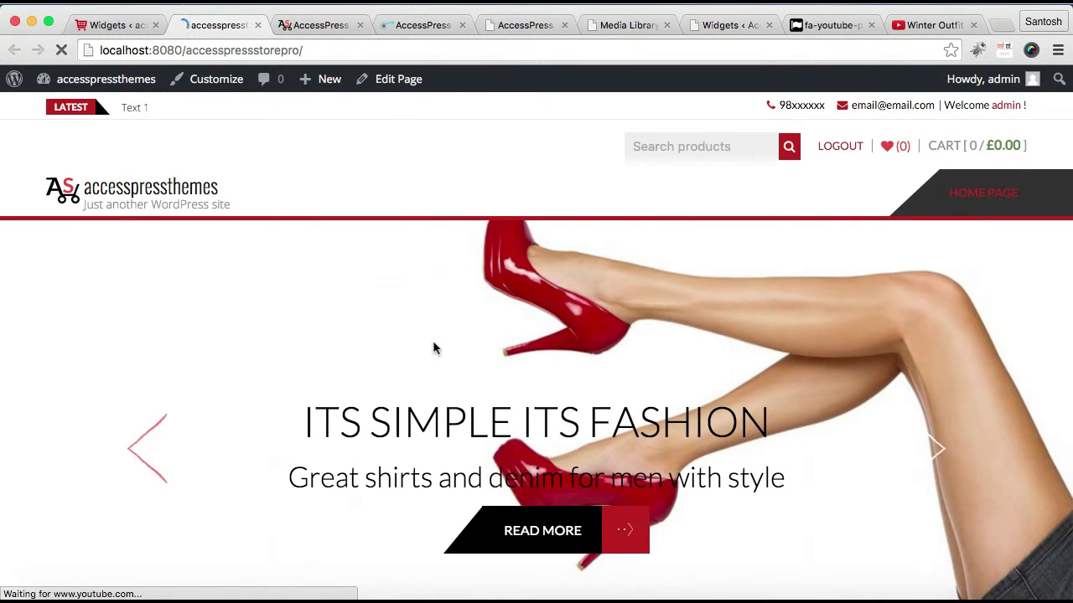
{"action": "scroll", "coordinate": [434, 344], "scroll_direction": "down", "scroll_amount": 10}
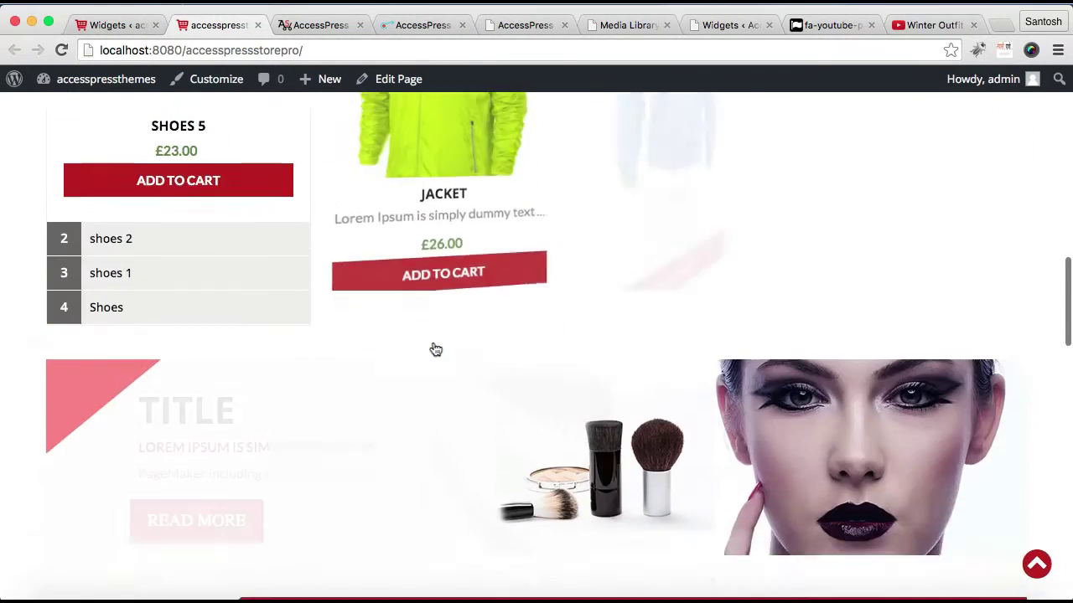
{"action": "scroll", "coordinate": [435, 350], "scroll_direction": "down", "scroll_amount": 15}
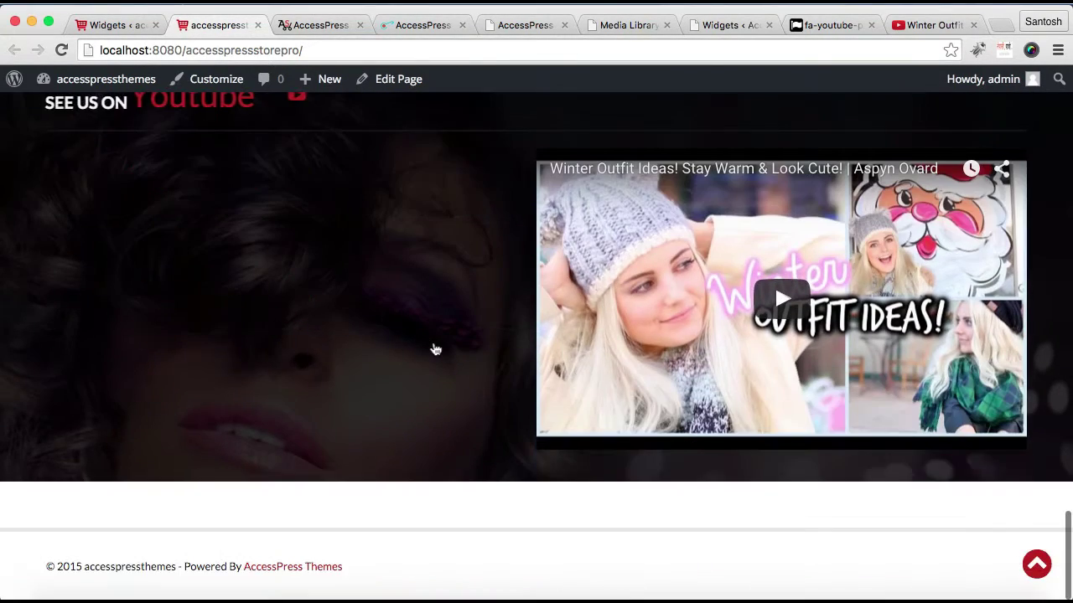
{"action": "scroll", "coordinate": [436, 349], "scroll_direction": "up", "scroll_amount": 2}
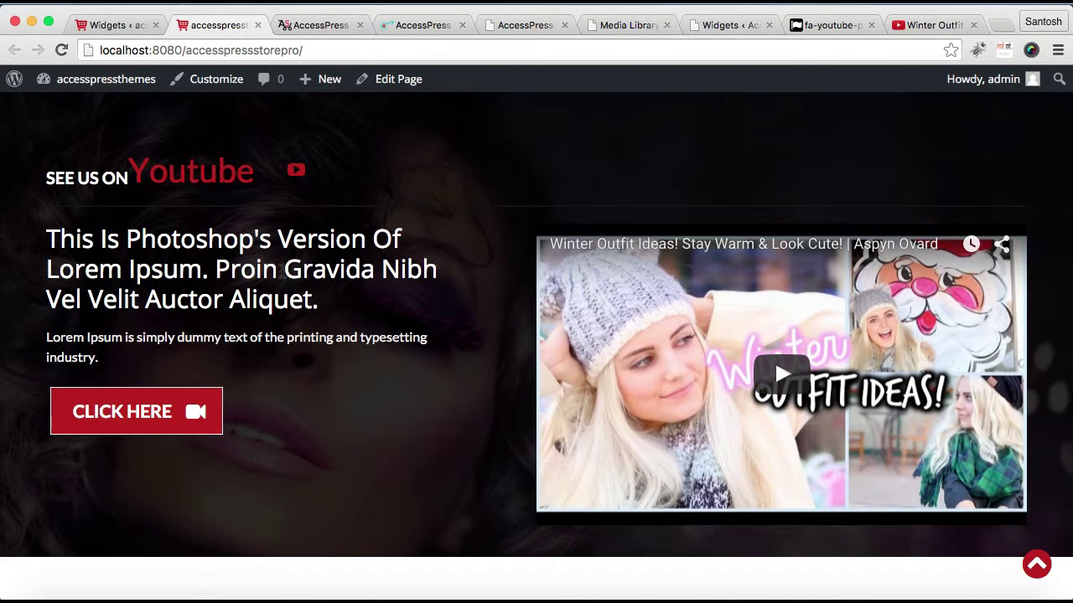
Return to the Widgets admin page and find Call to Action with Video last in Home Main Section
{"action": "left_click", "coordinate": [126, 25]}
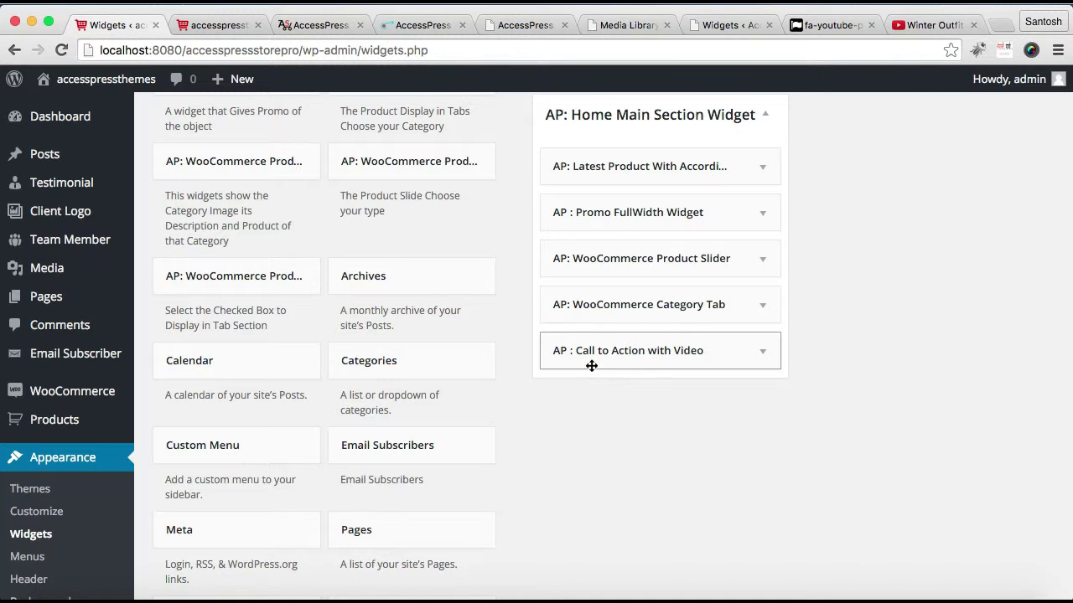
{"action": "scroll", "coordinate": [514, 311], "scroll_direction": "up", "scroll_amount": 5}
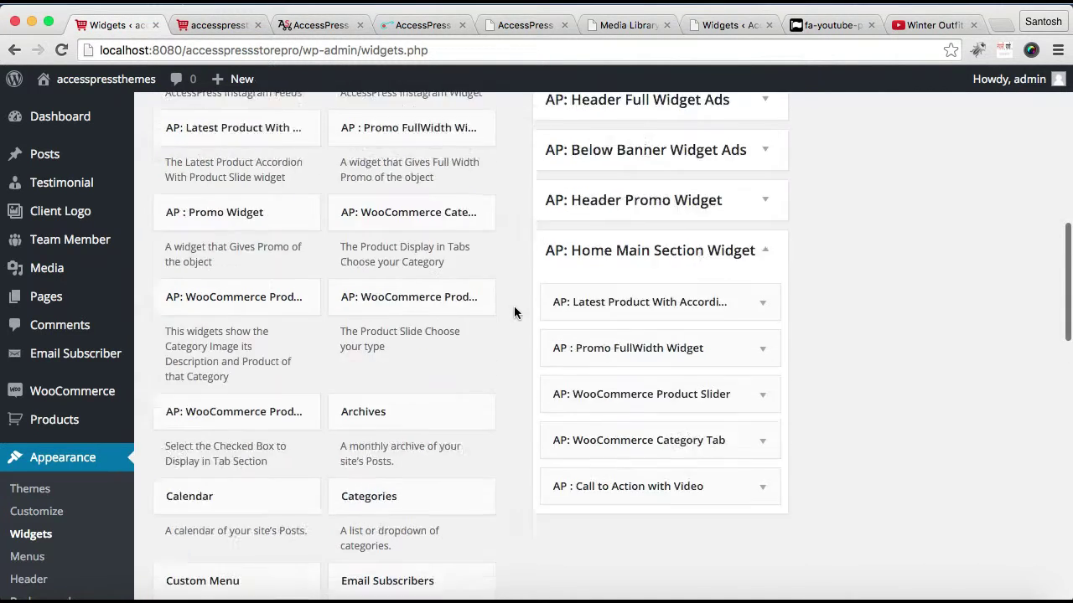
{"action": "scroll", "coordinate": [514, 311], "scroll_direction": "down", "scroll_amount": 3}
{"action": "scroll", "coordinate": [514, 312], "scroll_direction": "down", "scroll_amount": 3}
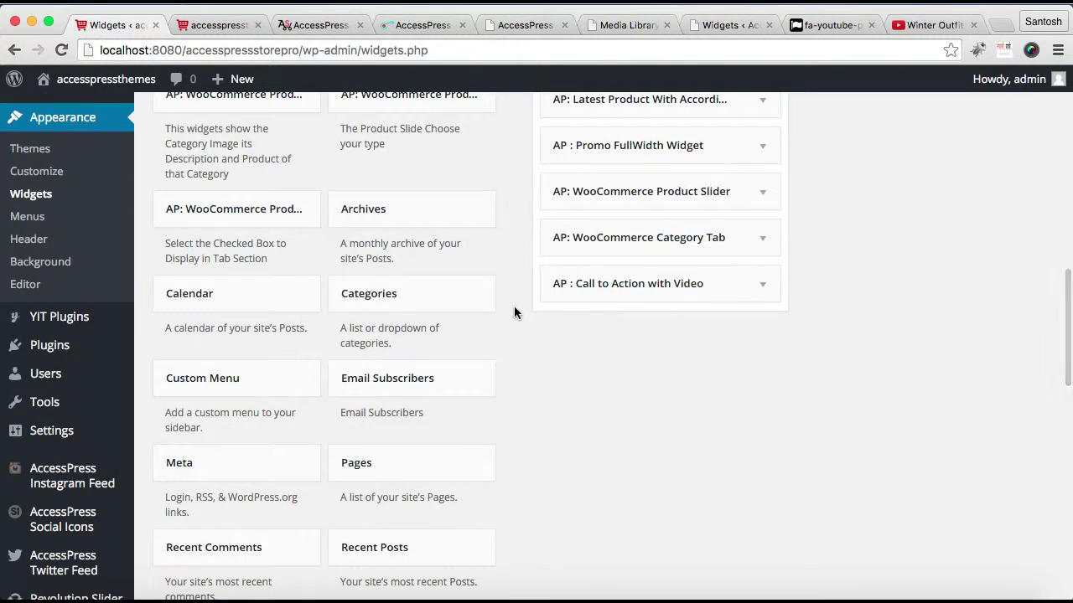